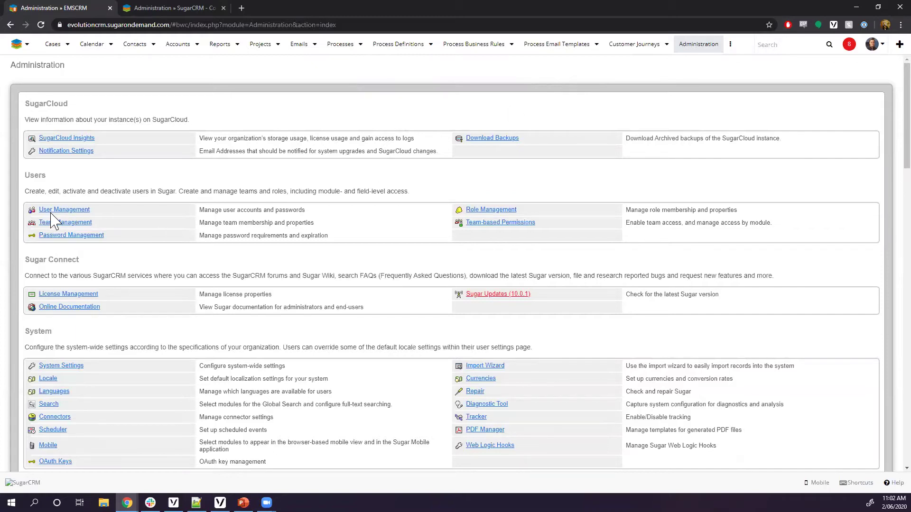
pyautogui.click(75, 210)
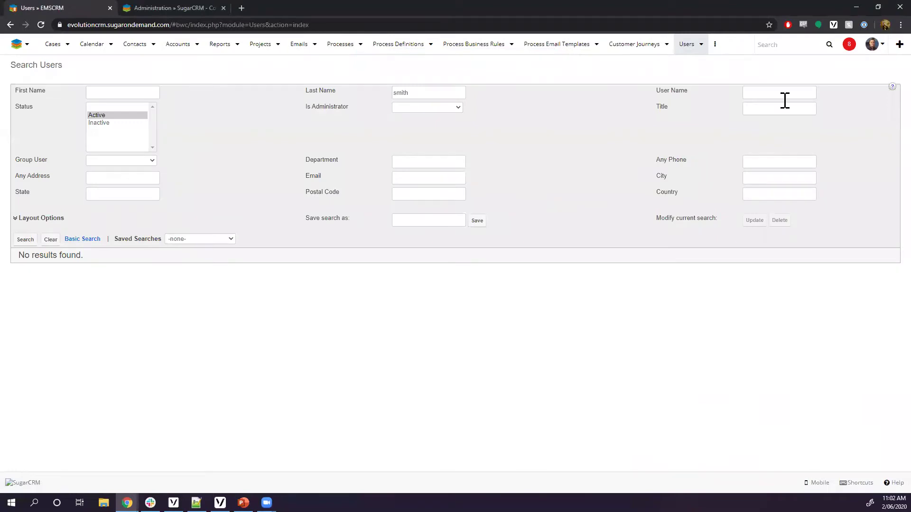
pyautogui.click(700, 44)
pyautogui.click(711, 66)
pyautogui.click(872, 44)
pyautogui.click(876, 98)
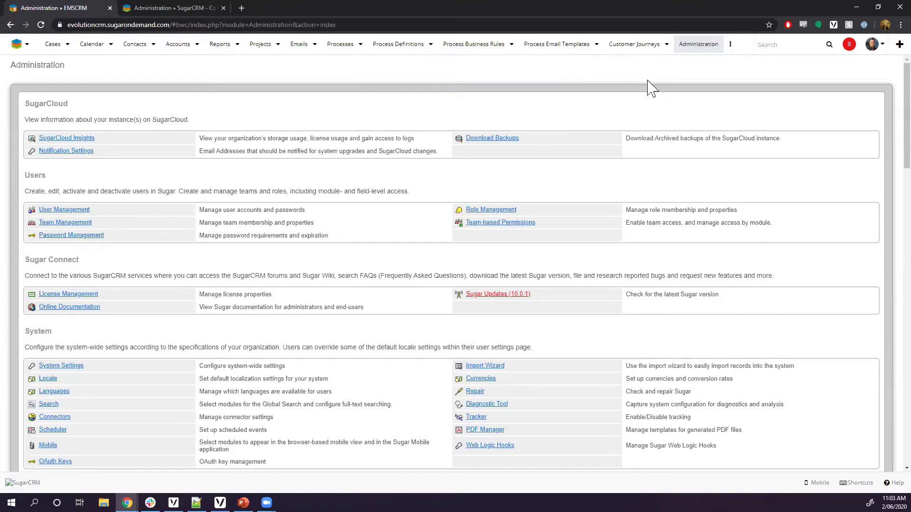
# From User Management, choose Create New User in the Users menu
pyautogui.click(62, 210)
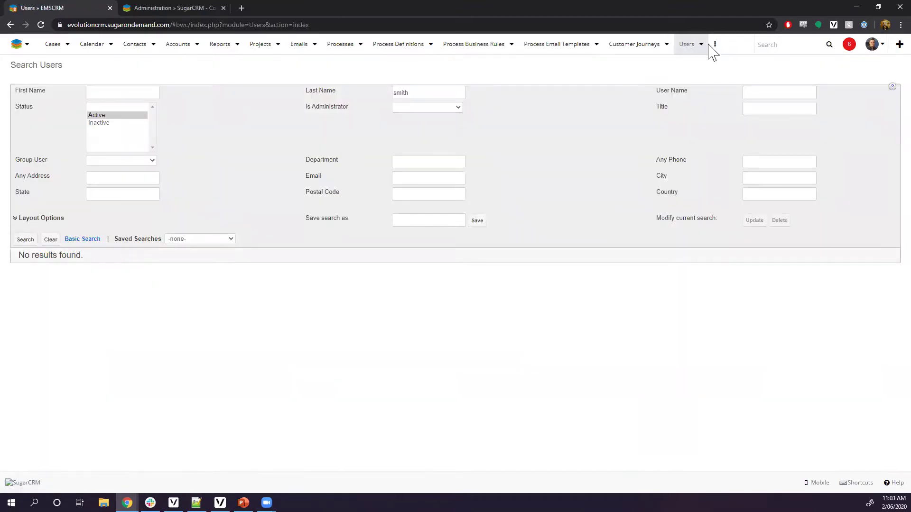
pyautogui.click(701, 45)
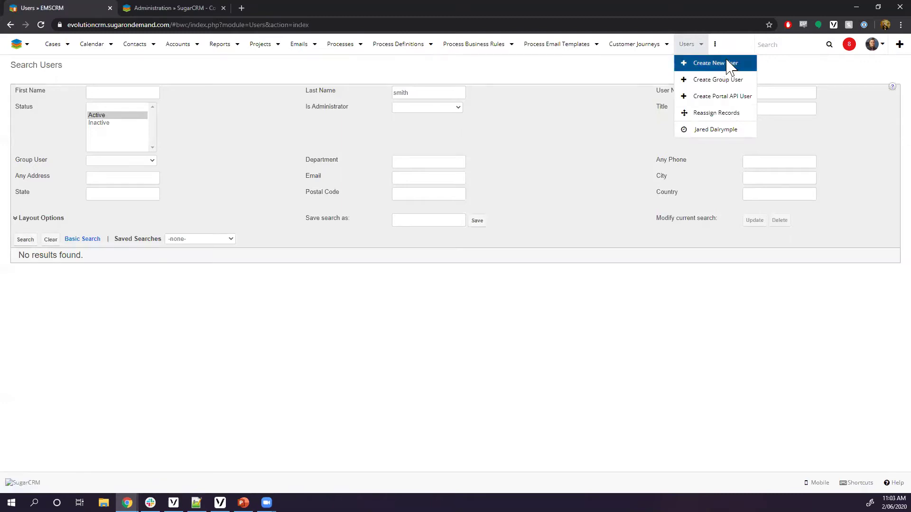
pyautogui.click(729, 67)
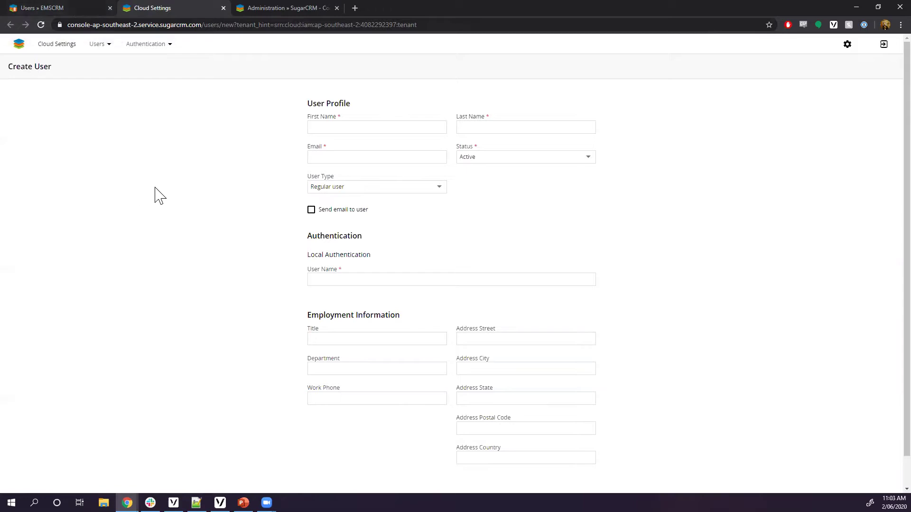
# Enter the new user's first name, last name and work e-mail address on the evolutionmarketing.com.au domain
pyautogui.click(349, 128)
pyautogui.press('Tab')
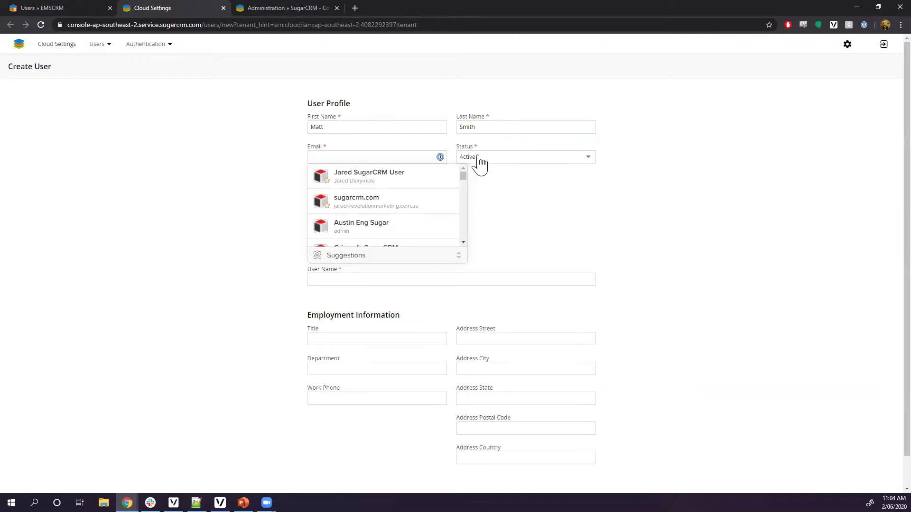
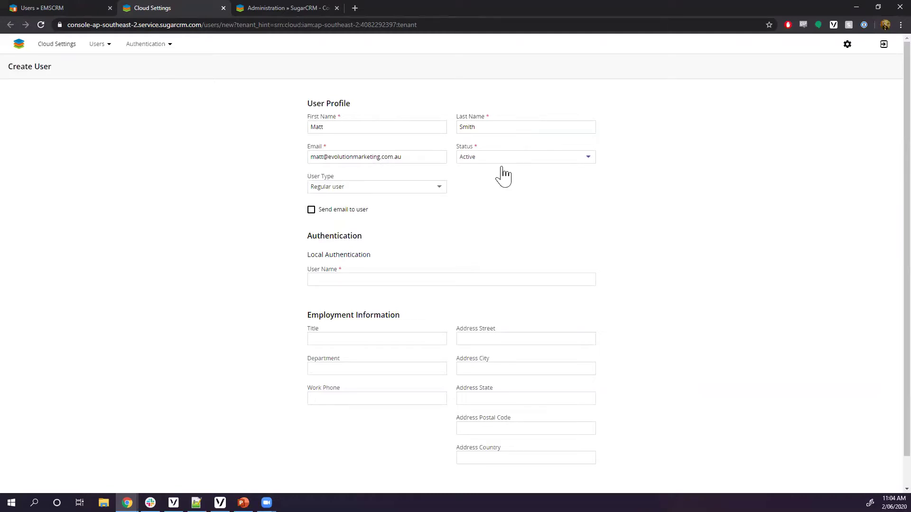
pyautogui.click(404, 187)
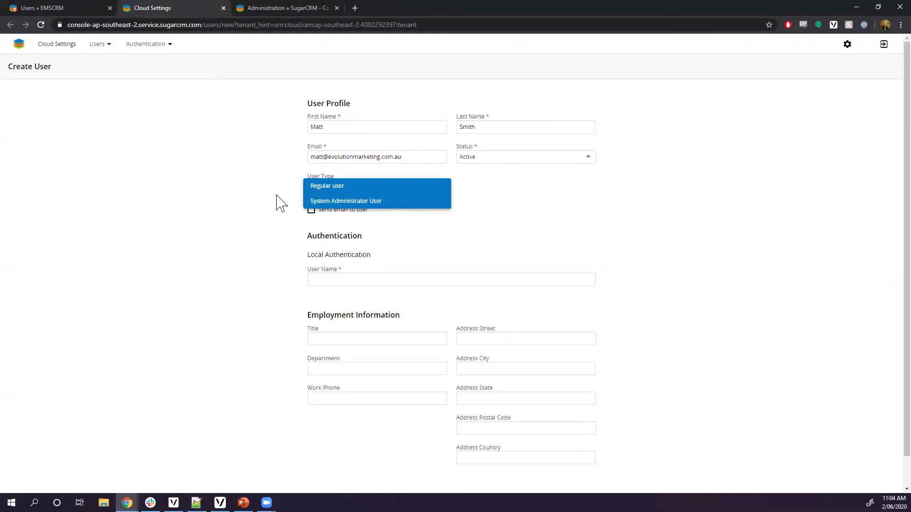
# Keep User Type as Regular user and leave Send email to user unchecked
pyautogui.click(261, 193)
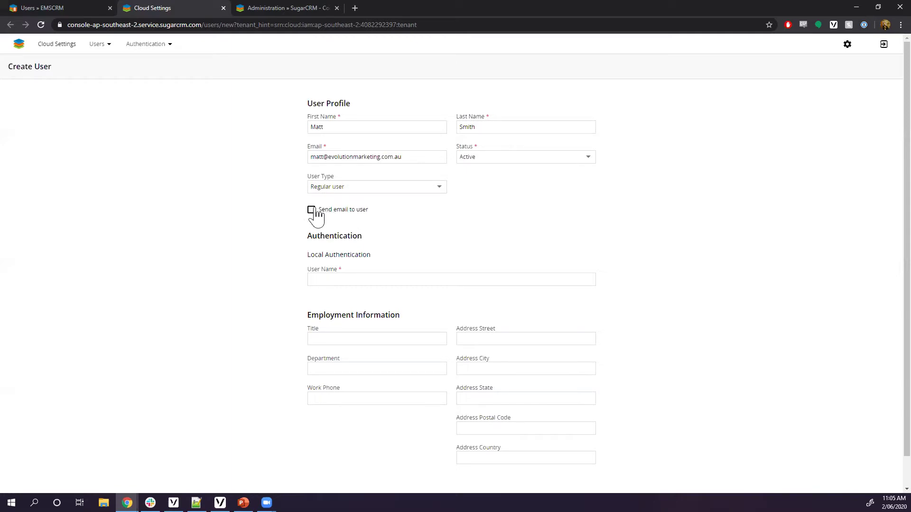
pyautogui.scroll(-2, 327, 237)
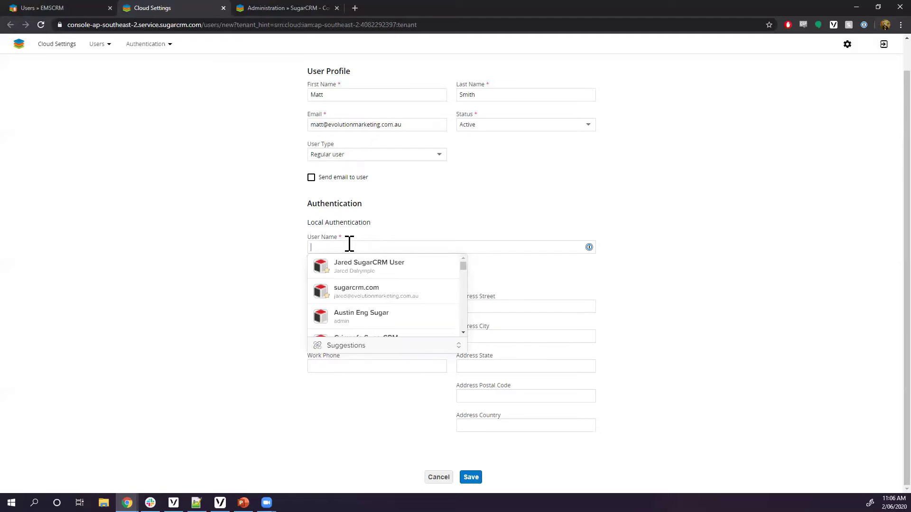
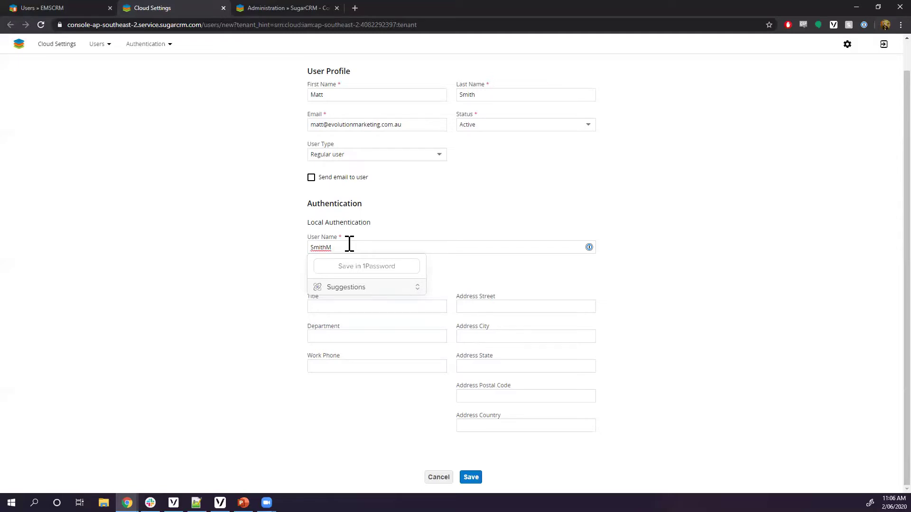
# Fill in the new user's user name and save the Create User form
pyautogui.click(273, 249)
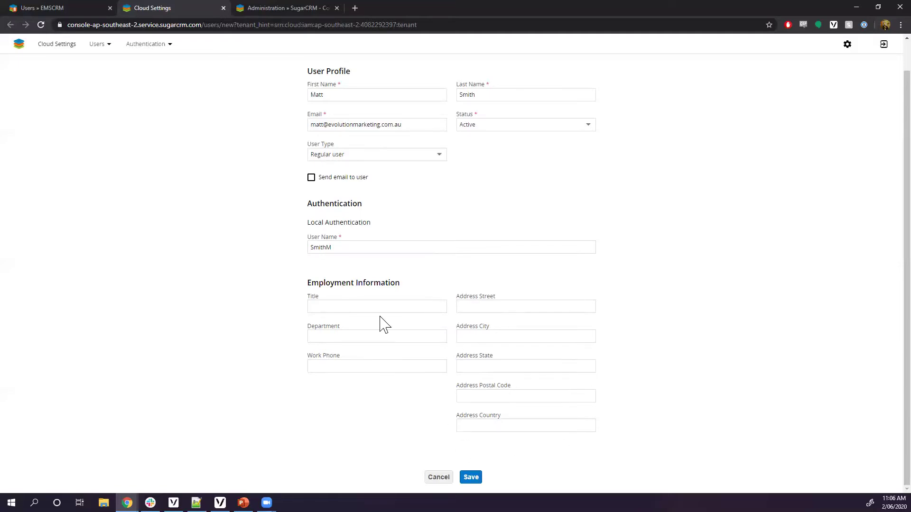
pyautogui.scroll(1, 416, 293)
pyautogui.scroll(-1, 426, 313)
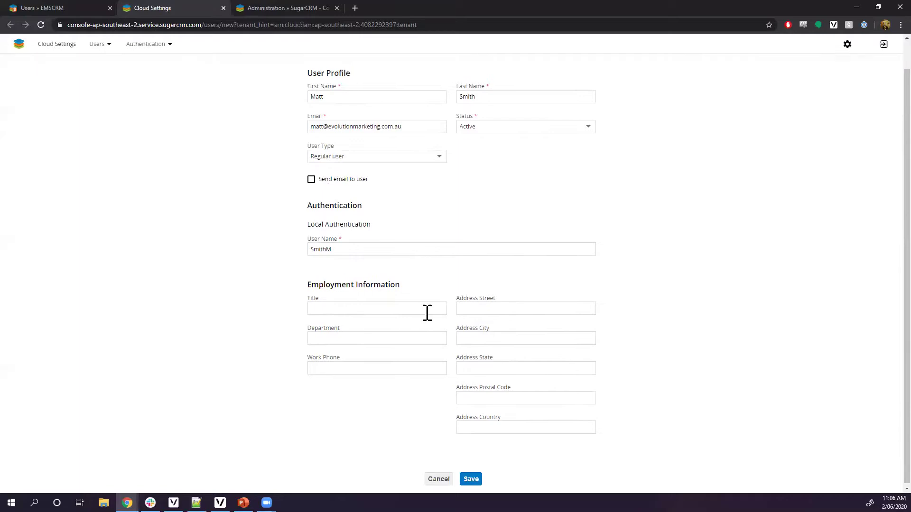
pyautogui.click(471, 477)
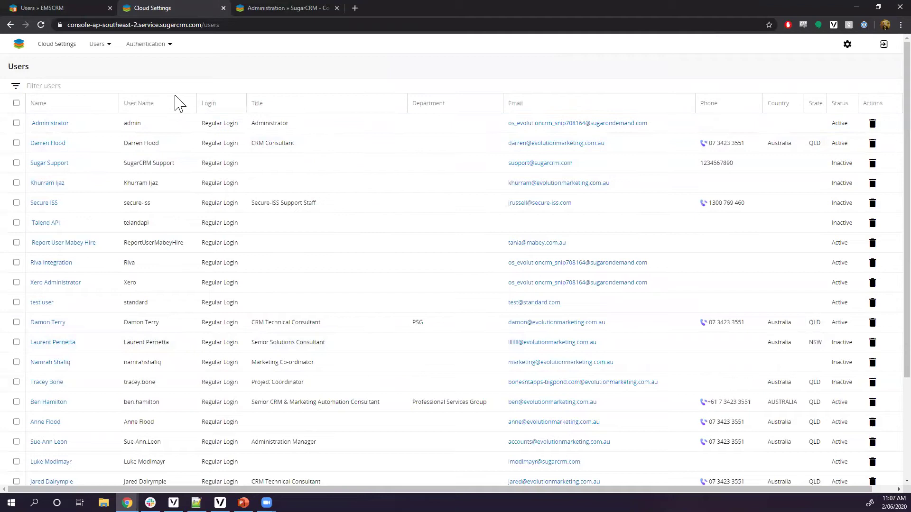
pyautogui.scroll(-3, 175, 96)
pyautogui.scroll(3, 157, 210)
pyautogui.scroll(1, 157, 210)
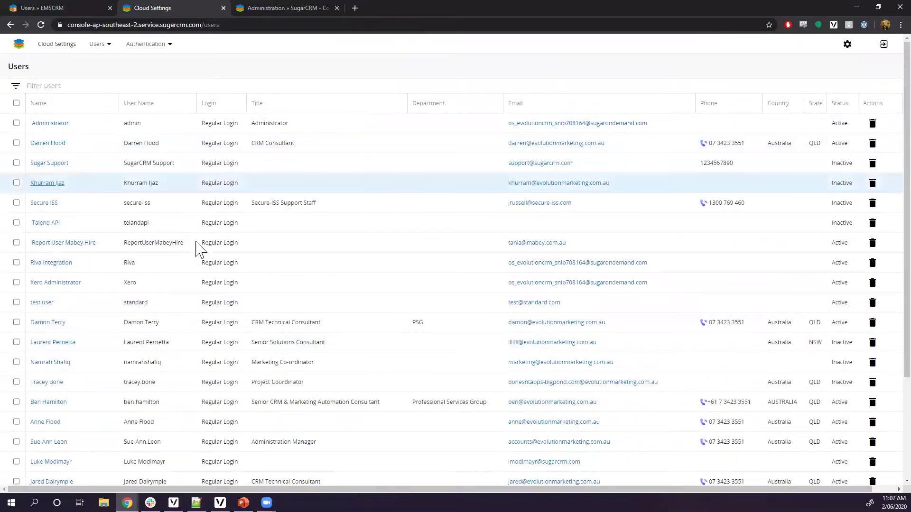
pyautogui.scroll(-1, 212, 417)
pyautogui.scroll(1, 212, 417)
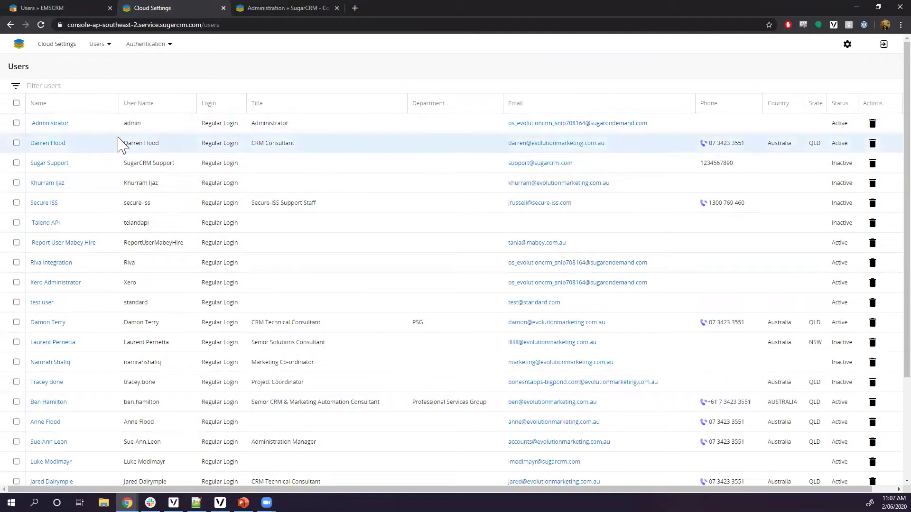
# Close Cloud Settings, refresh the Users search and open the new user's record for editing
pyautogui.click(223, 8)
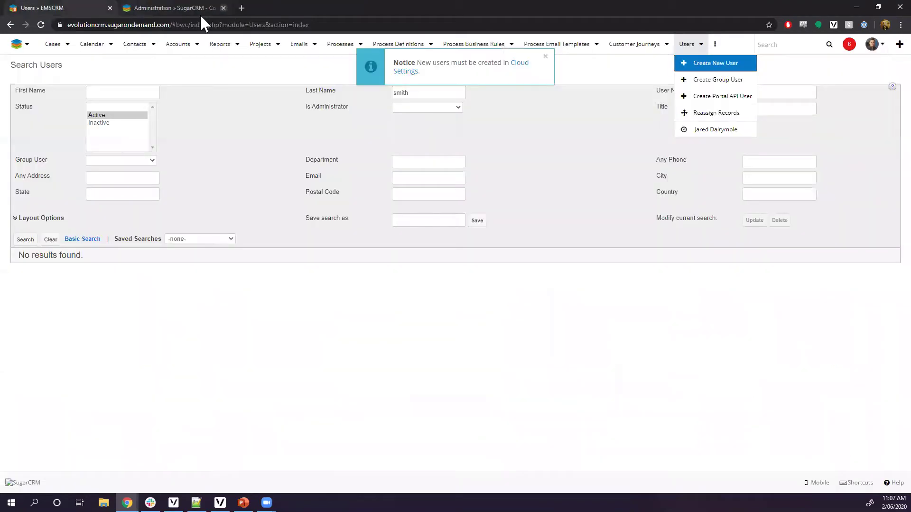
pyautogui.click(546, 57)
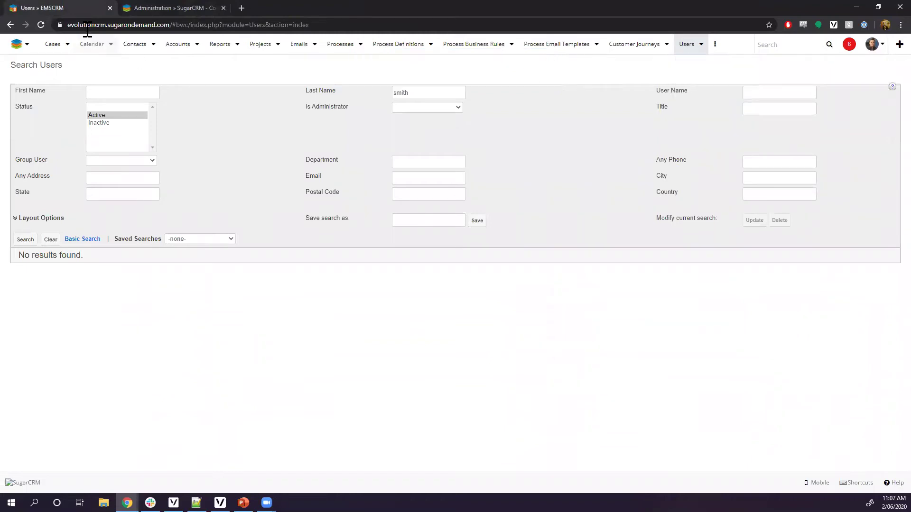
pyautogui.click(41, 24)
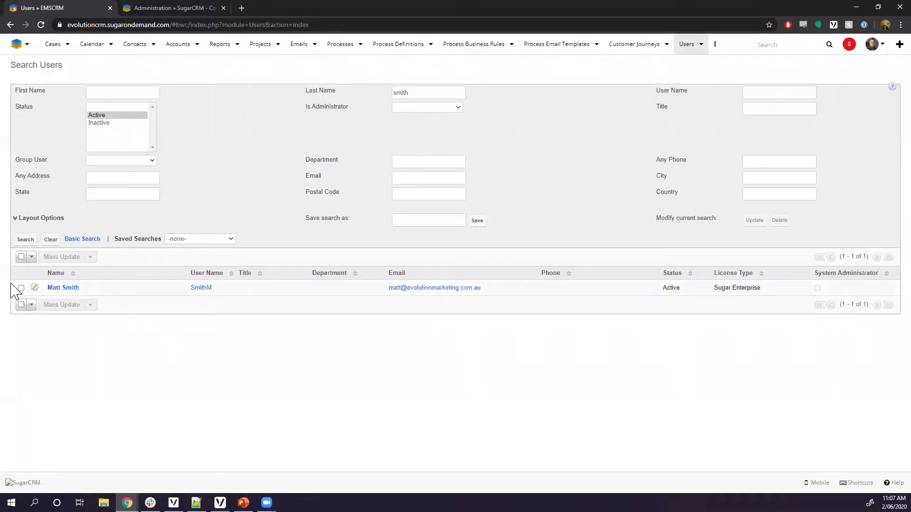
pyautogui.click(58, 290)
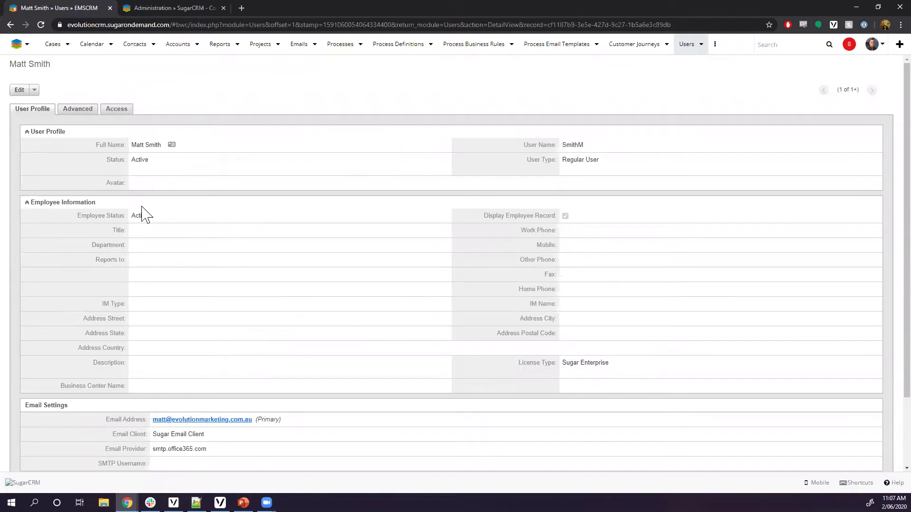
pyautogui.click(23, 93)
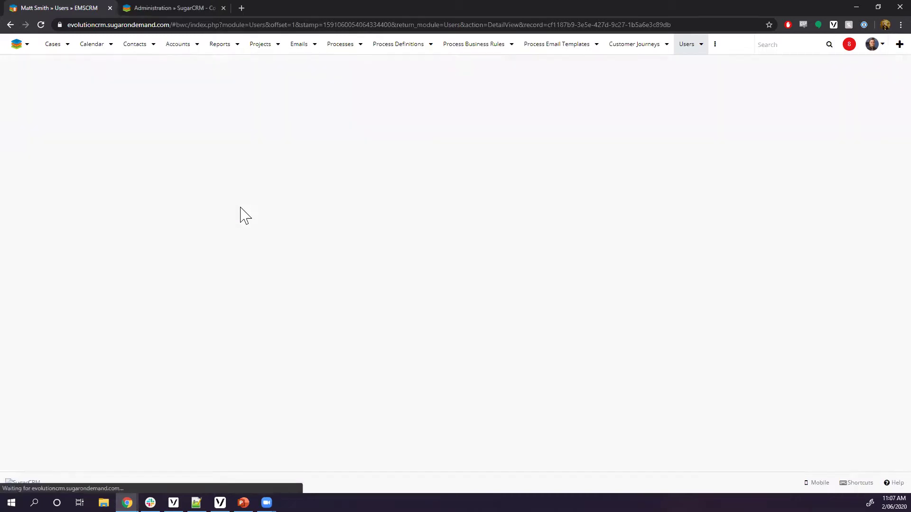
# Look through the user's profile and Advanced tab, then cancel the edit form unchanged
pyautogui.scroll(-2, 299, 159)
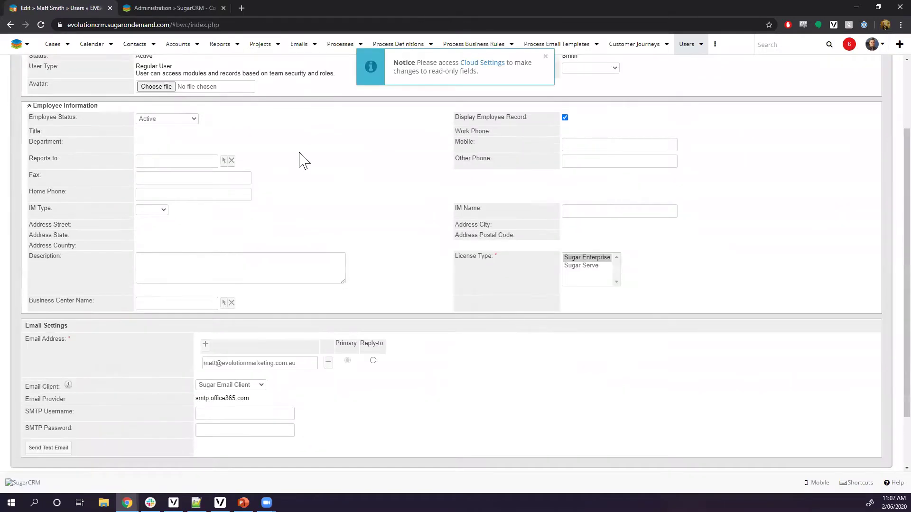
pyautogui.scroll(2, 298, 159)
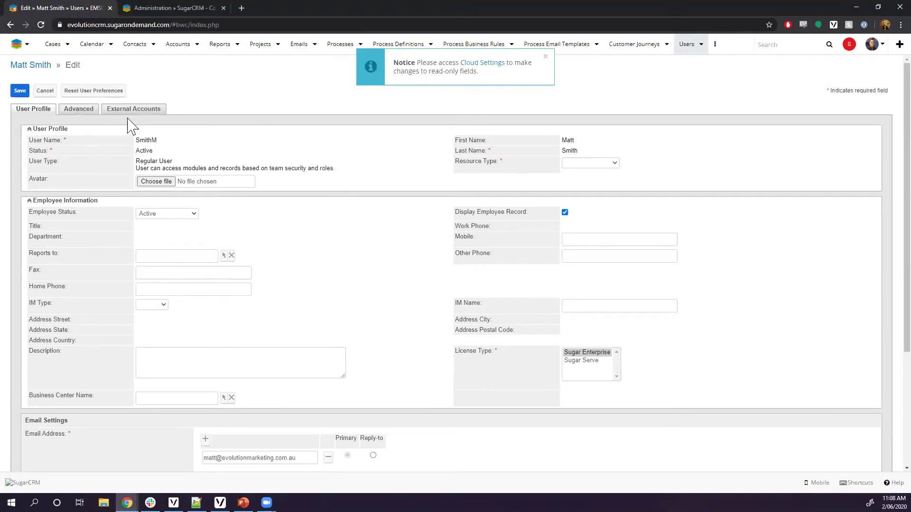
pyautogui.click(85, 111)
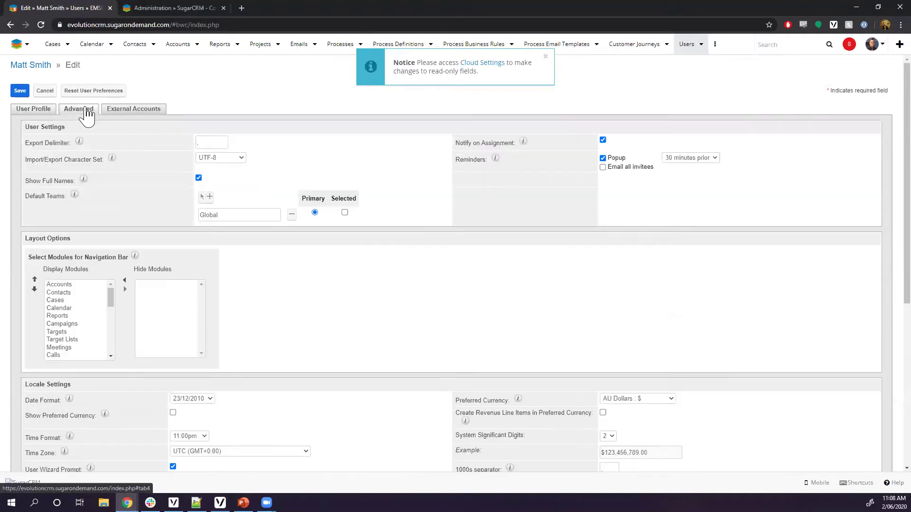
pyautogui.scroll(-5, 251, 220)
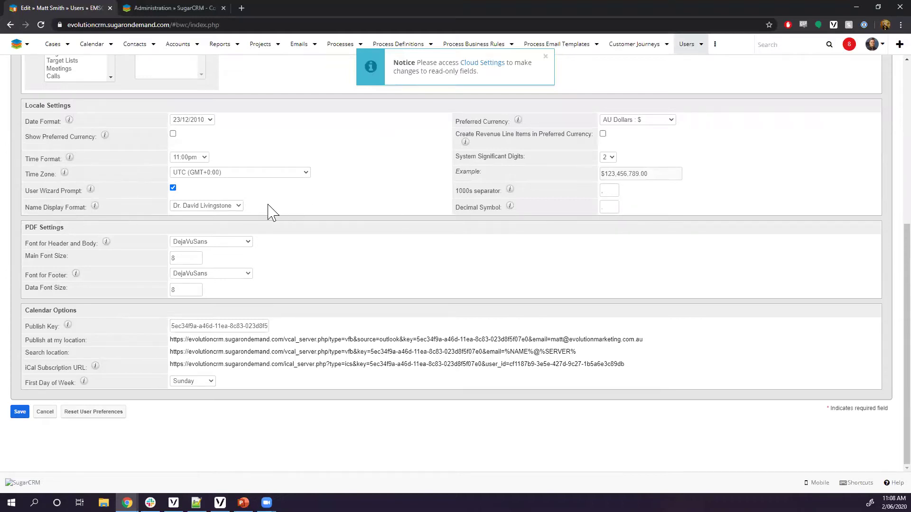
pyautogui.scroll(5, 271, 211)
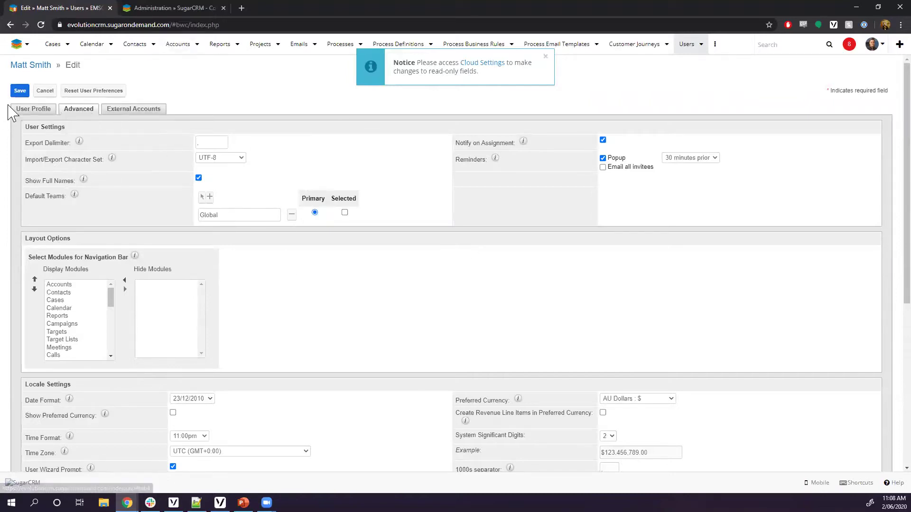
pyautogui.click(45, 91)
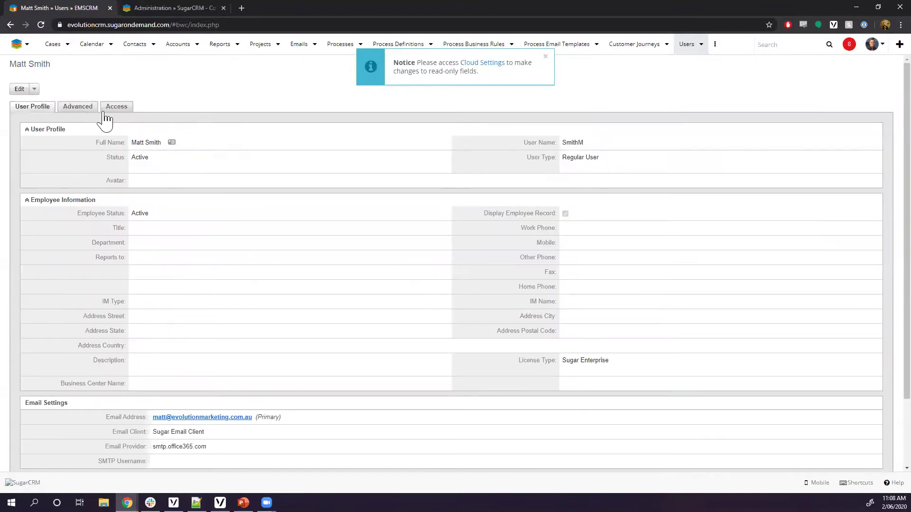
# Go to Admin from the avatar menu and open Password Management in Cloud Settings
pyautogui.click(546, 56)
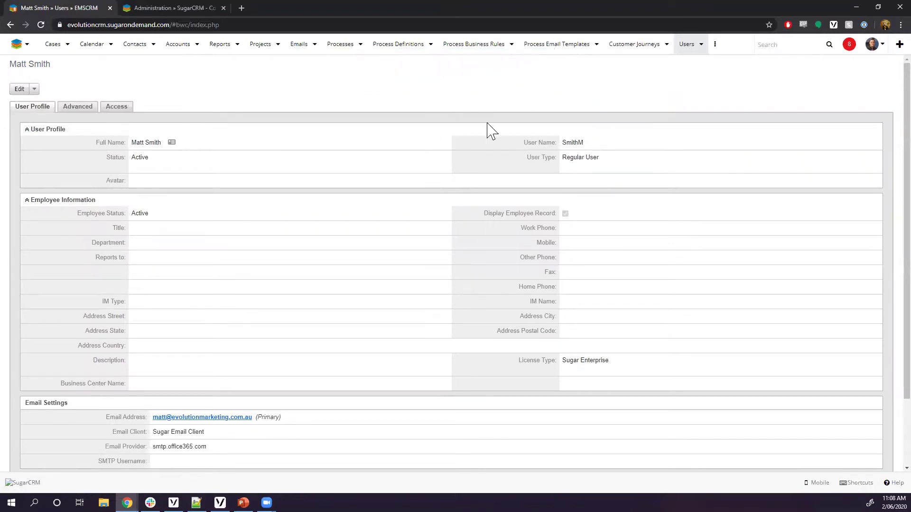
pyautogui.click(872, 44)
pyautogui.click(873, 96)
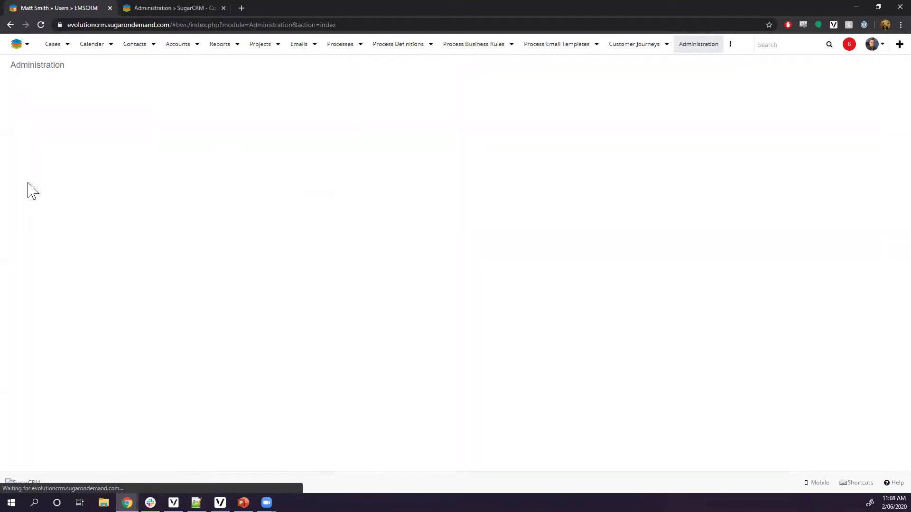
pyautogui.scroll(-2, 75, 122)
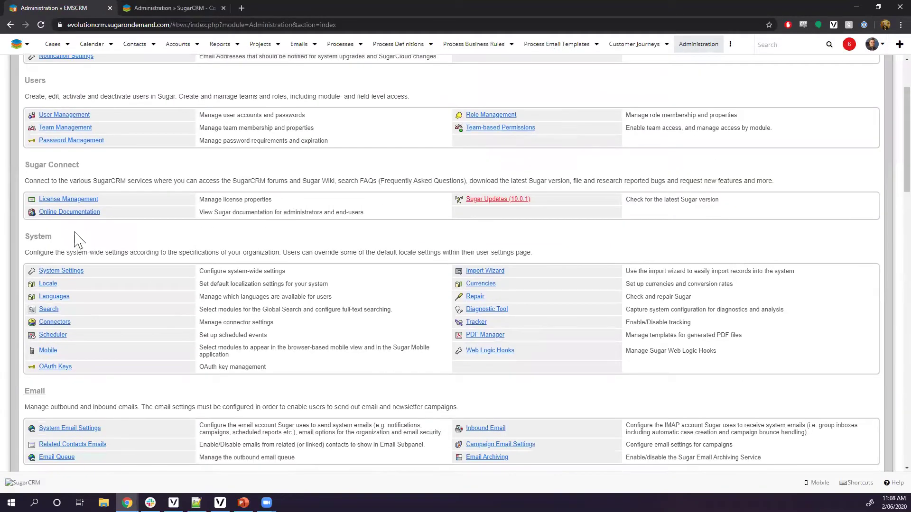
pyautogui.click(65, 140)
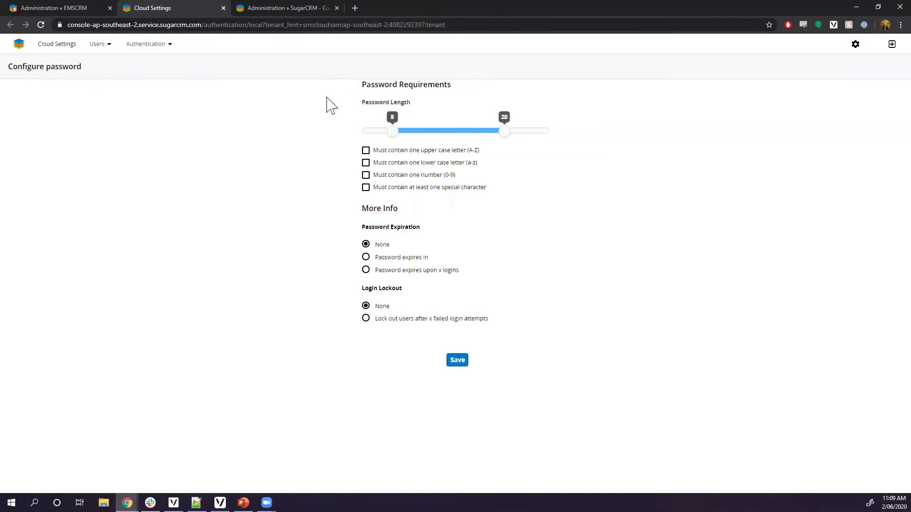
# Check the Authentication menu options, then bring up the Users menu in Cloud Settings
pyautogui.click(172, 44)
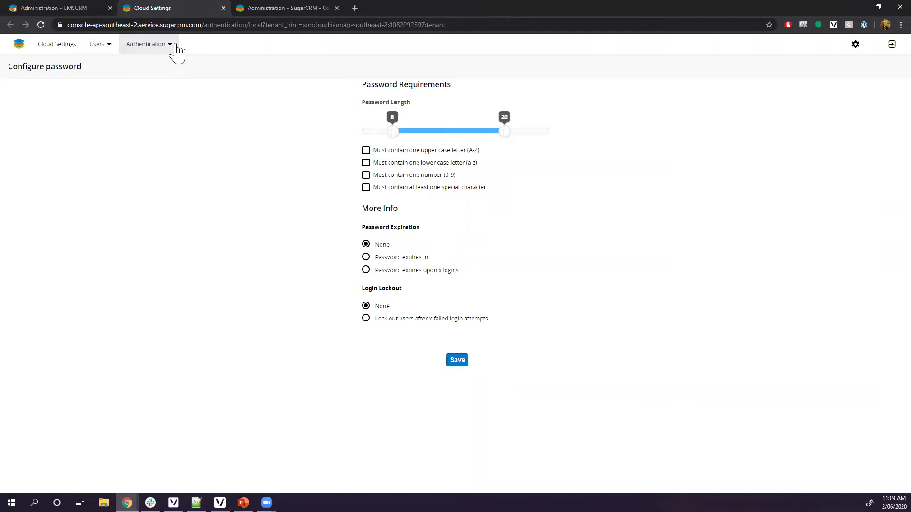
pyautogui.click(242, 236)
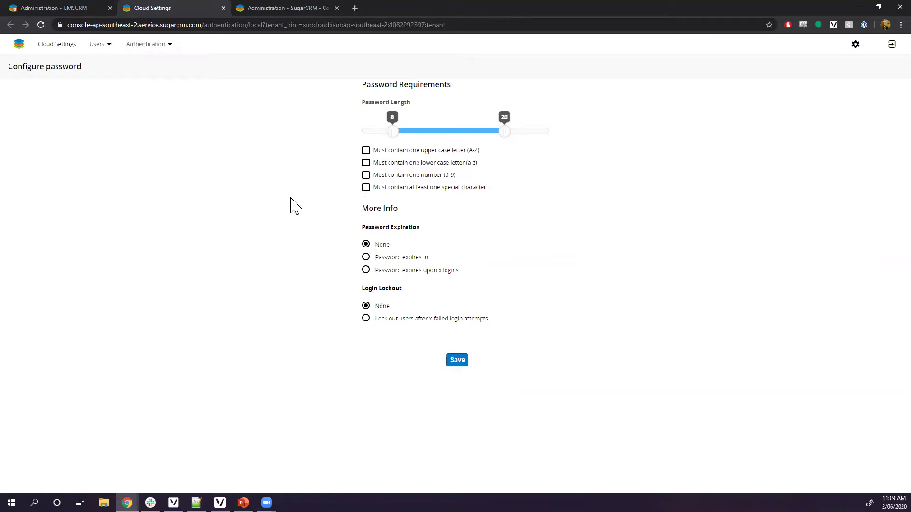
pyautogui.click(107, 49)
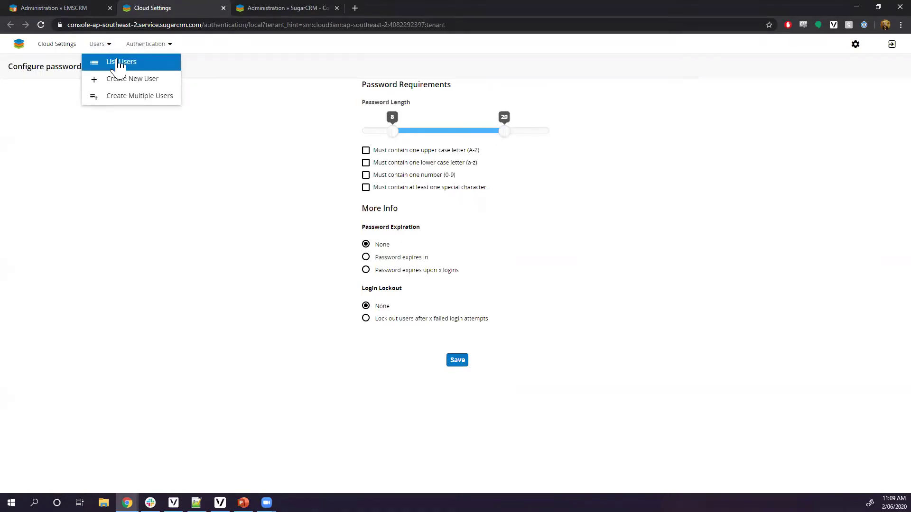
# Open List Users and go to the new user's Edit User page
pyautogui.click(112, 67)
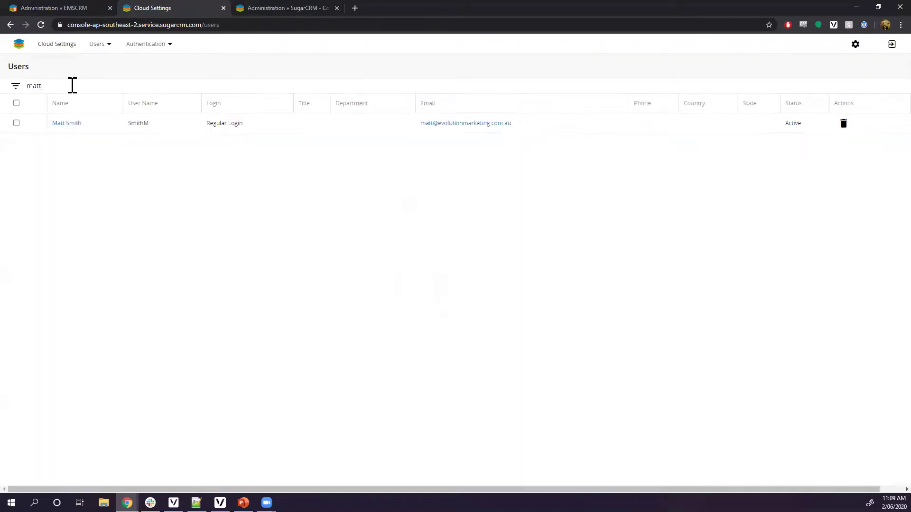
pyautogui.click(69, 123)
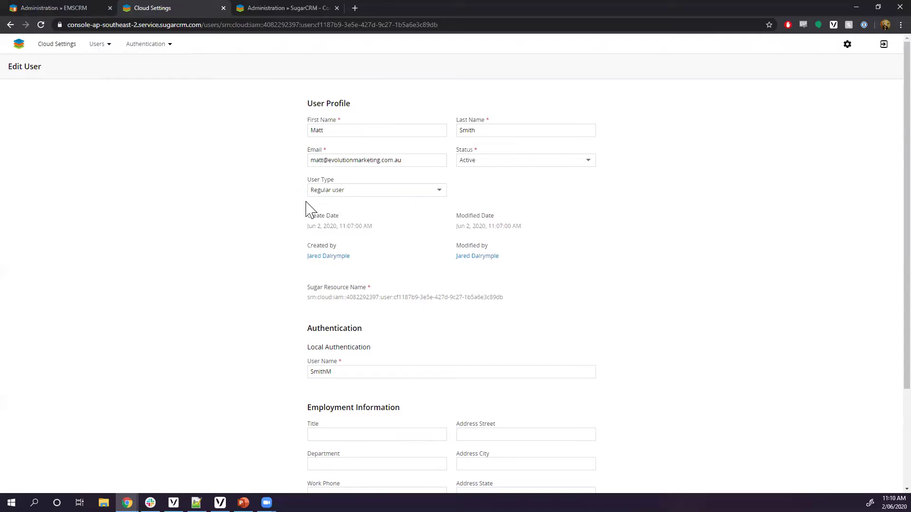
# Check the Status options, keep Active, and cancel back to the Users list
pyautogui.scroll(-3, 306, 209)
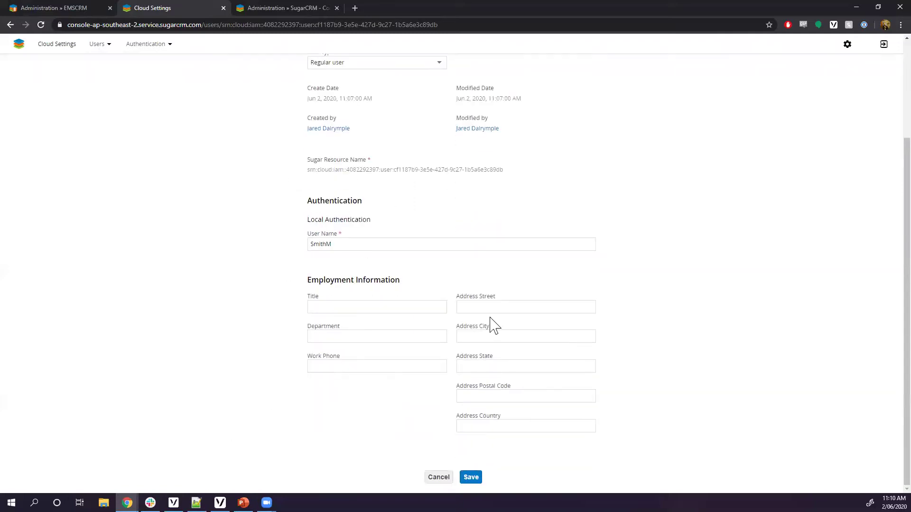
pyautogui.scroll(3, 393, 376)
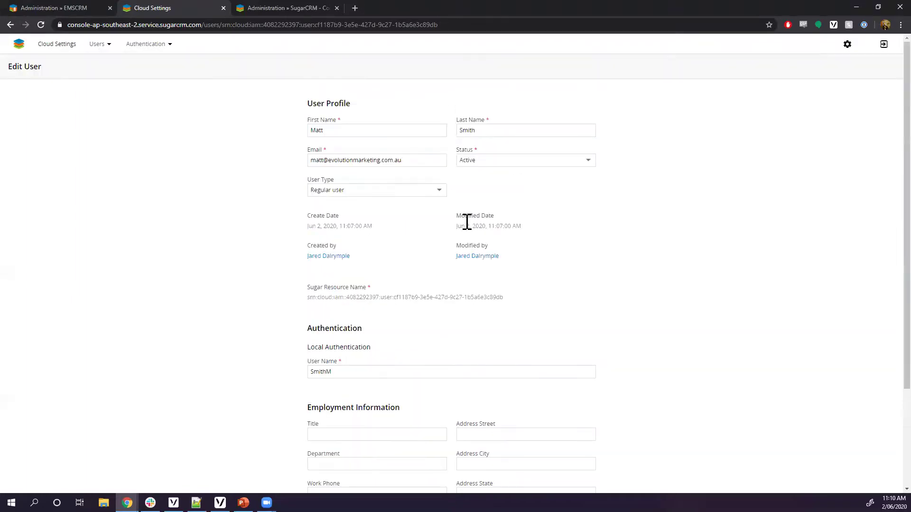
pyautogui.click(577, 161)
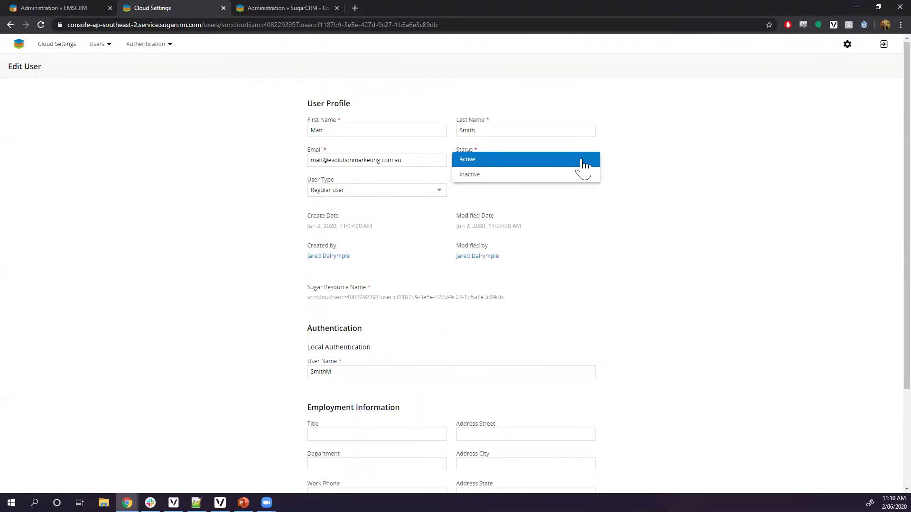
pyautogui.click(690, 193)
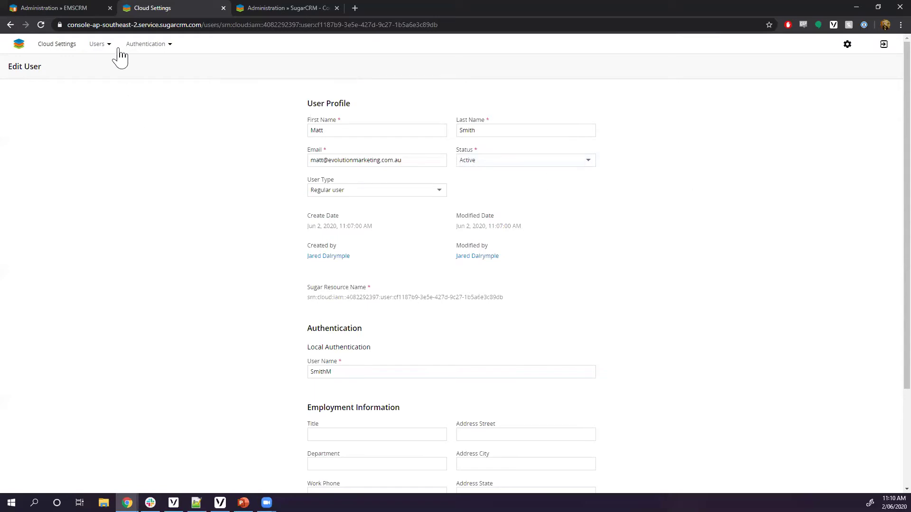
pyautogui.scroll(-3, 394, 304)
pyautogui.click(439, 477)
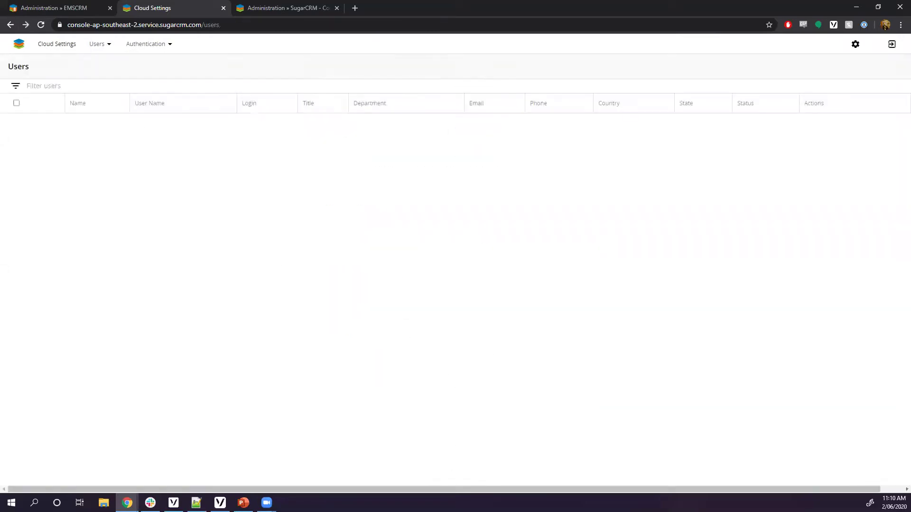
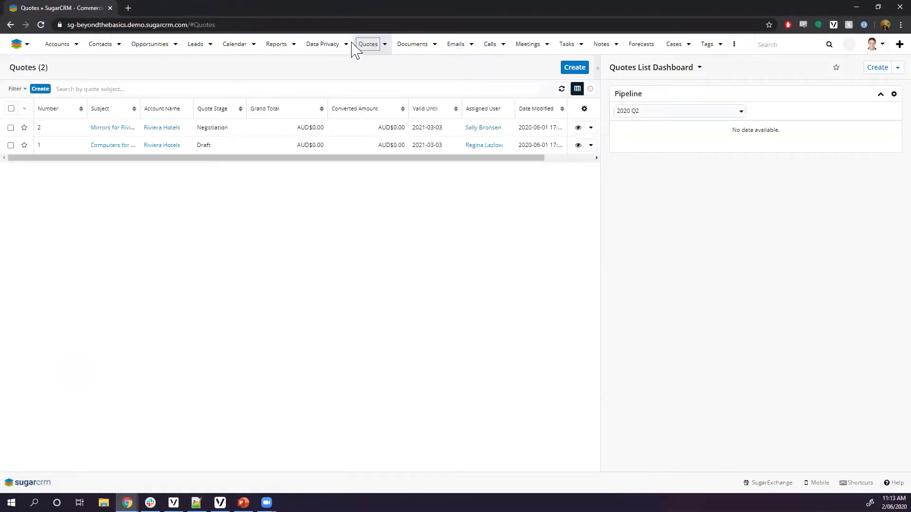
# Open a blank Create Quote form to inspect the default layout, then cancel it
pyautogui.click(384, 45)
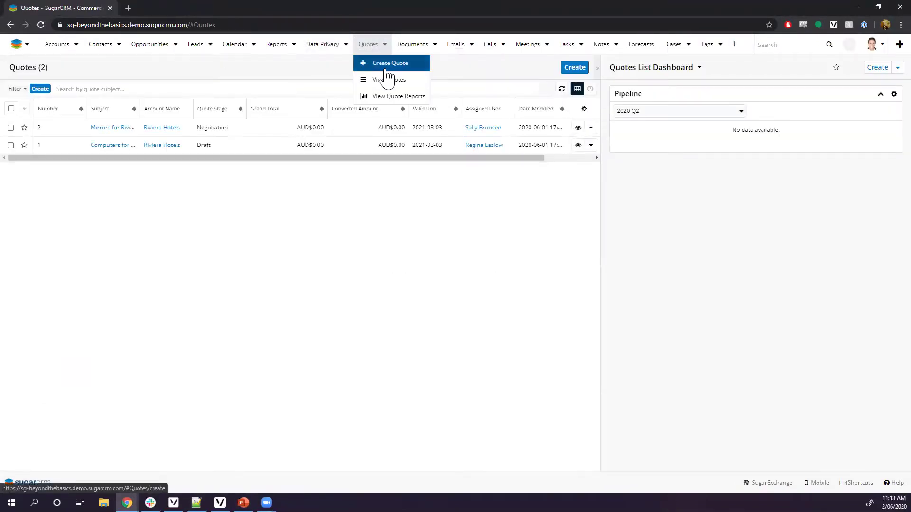
pyautogui.click(387, 63)
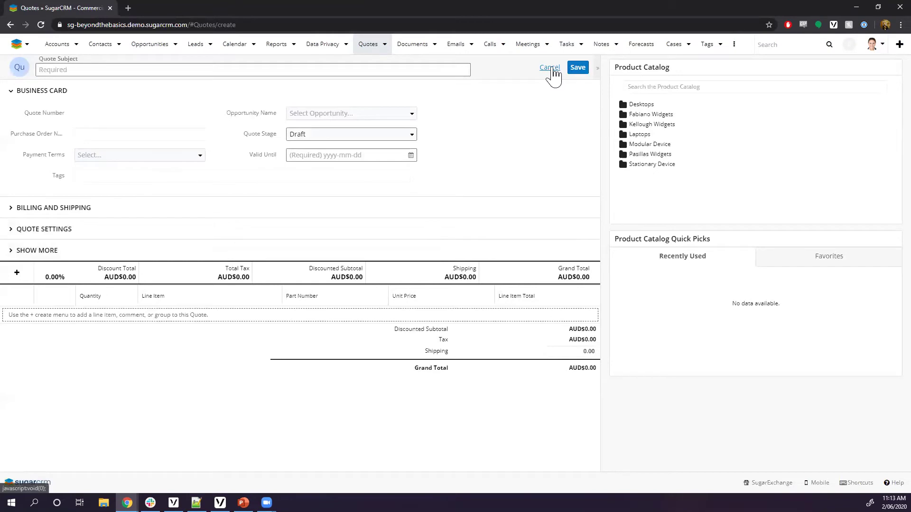
pyautogui.click(551, 69)
# Confirm discarding the quote and go to Admin, scrolled down to Product and Quotes
pyautogui.click(513, 118)
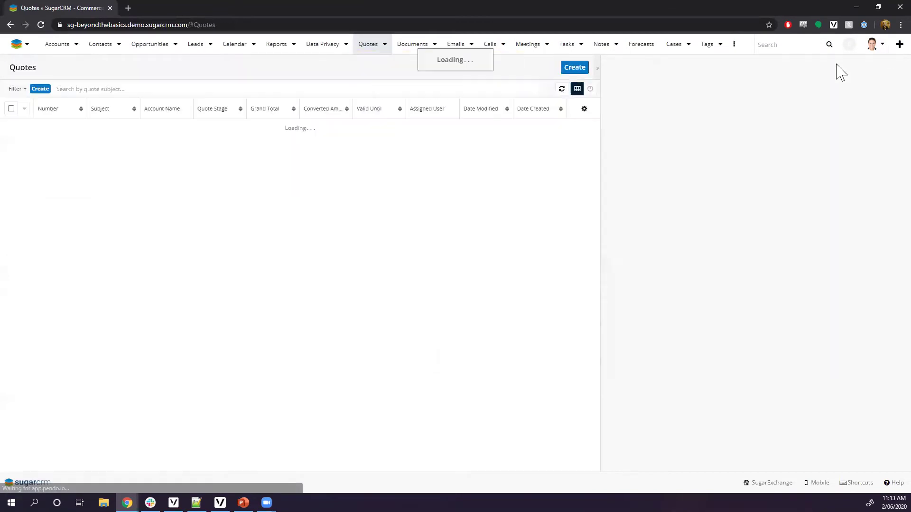
pyautogui.click(878, 46)
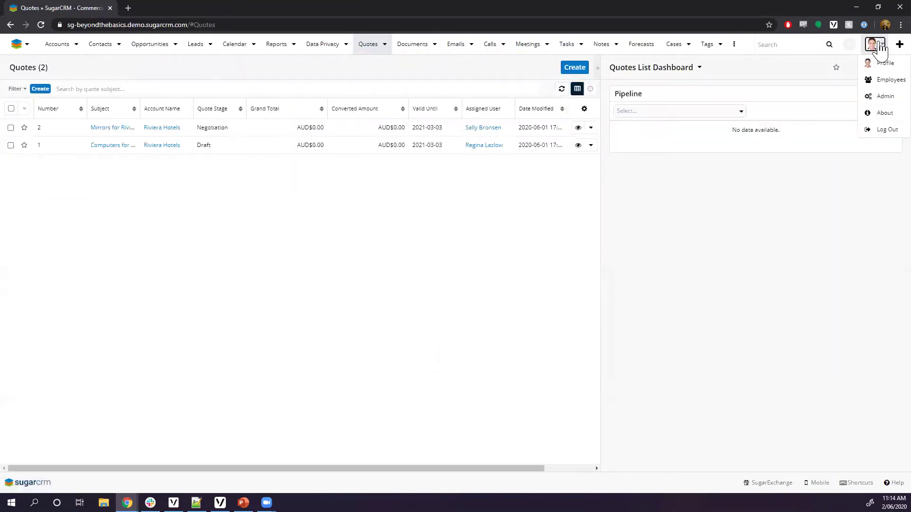
pyautogui.click(881, 96)
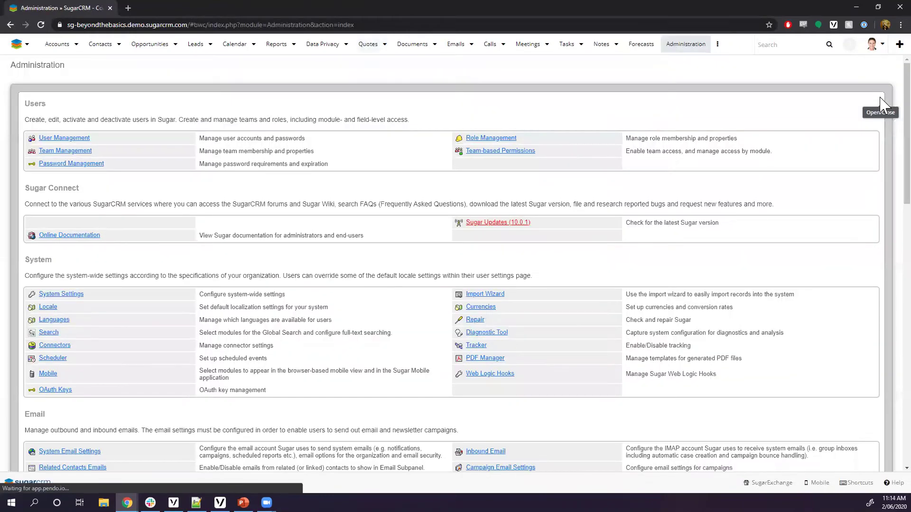
pyautogui.scroll(-6, 300, 166)
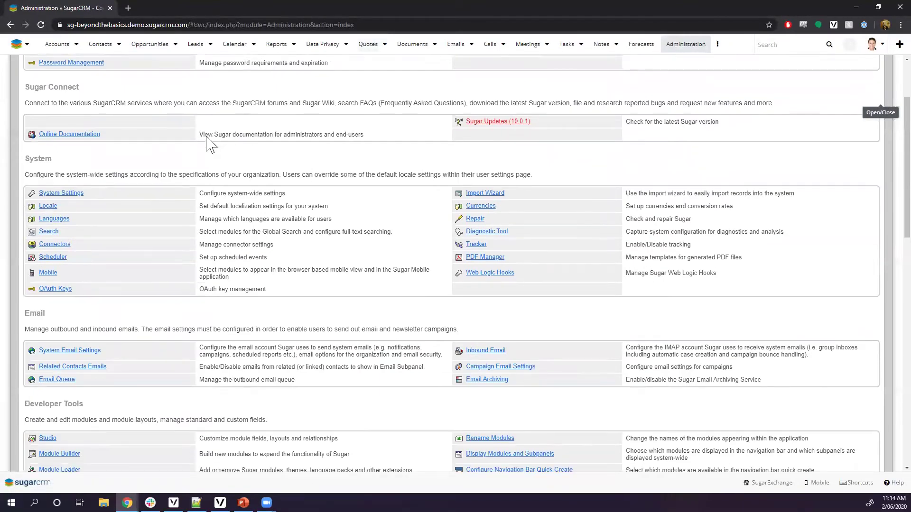
pyautogui.scroll(-4, 206, 152)
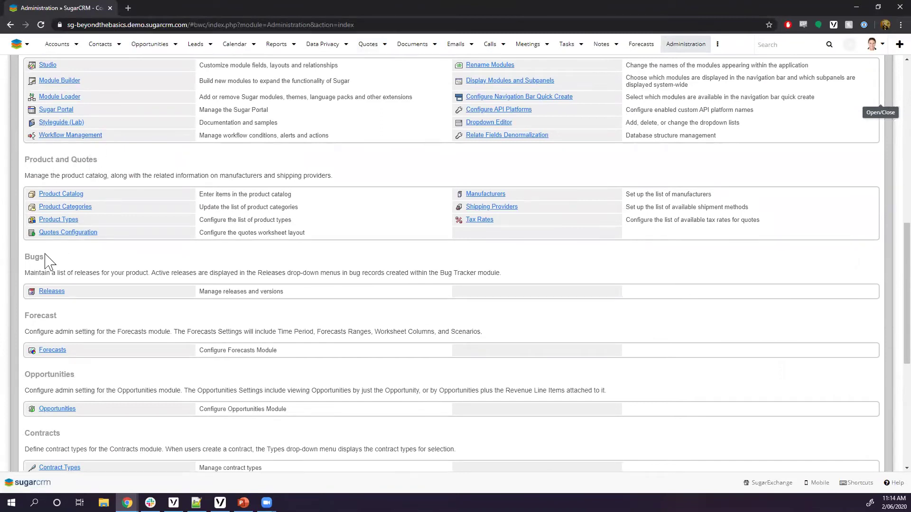
# Open Quotes Configuration and compare the Worksheet Columns, Grand Totals Footer and Summary Bar Header previews
pyautogui.click(73, 241)
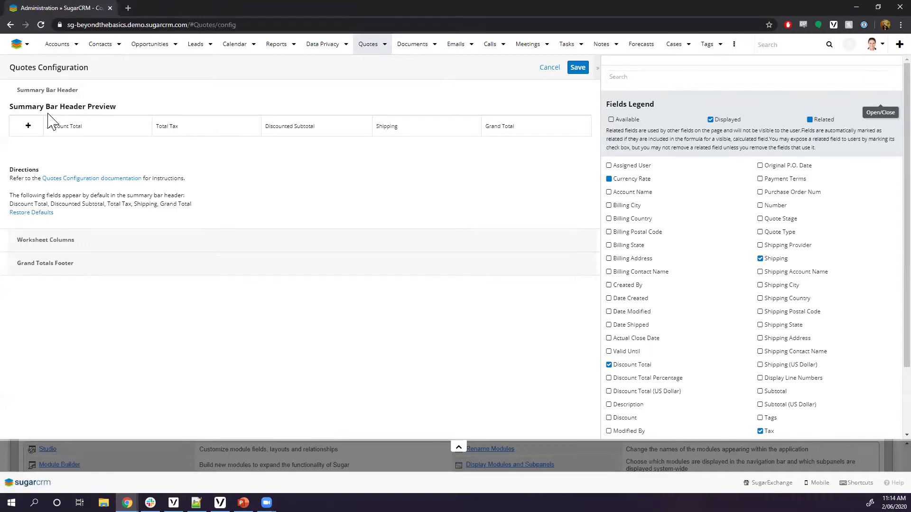
pyautogui.click(98, 244)
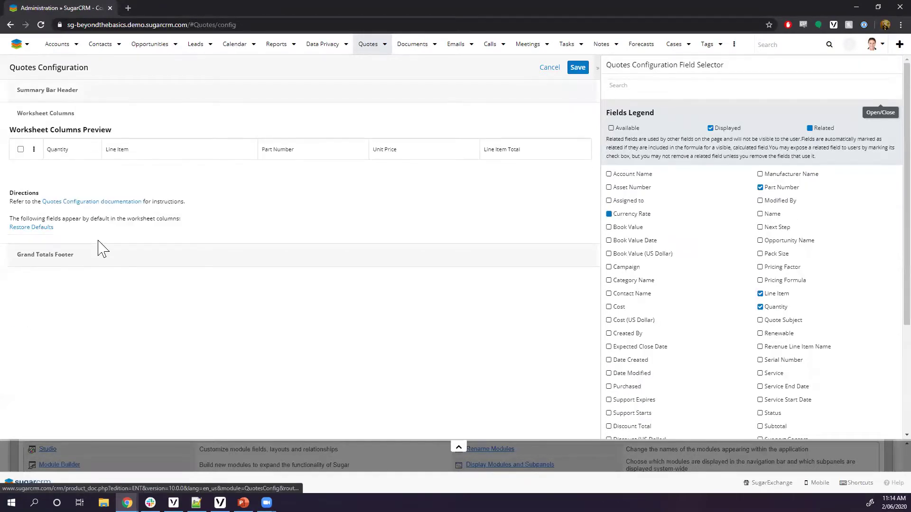
pyautogui.click(100, 260)
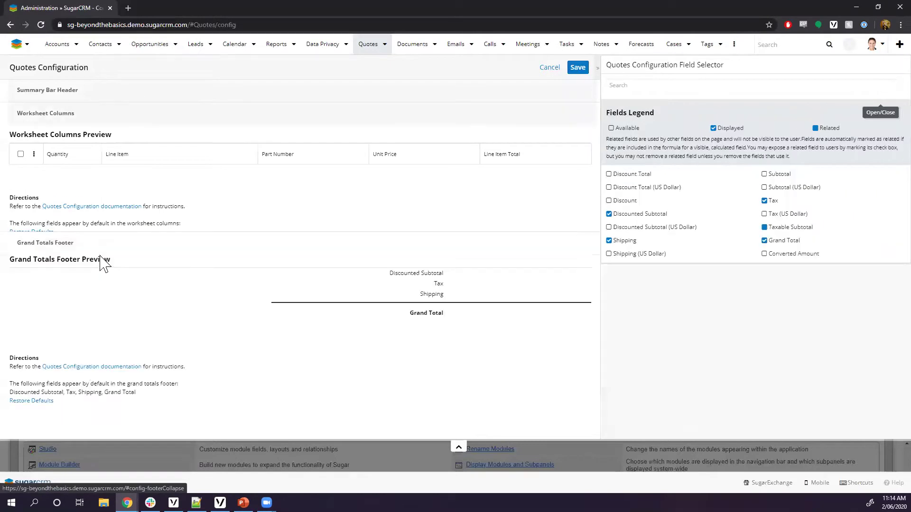
pyautogui.click(93, 96)
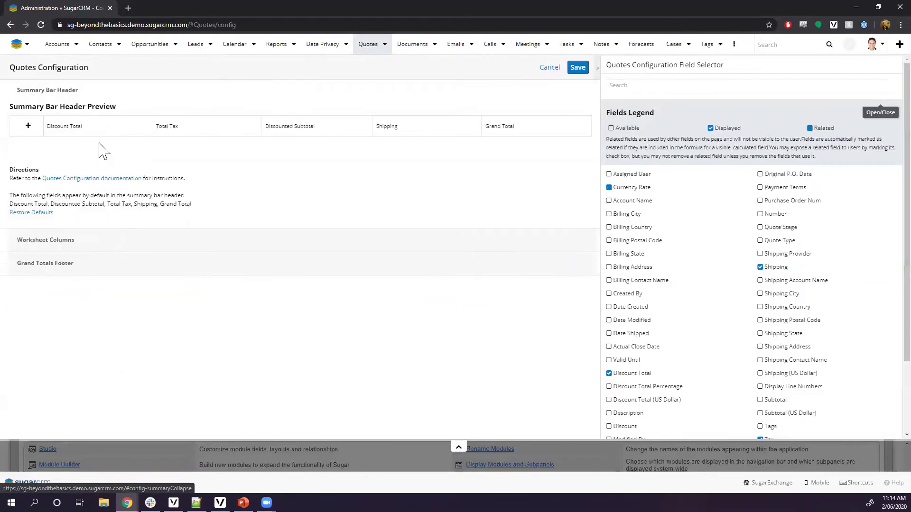
pyautogui.click(112, 238)
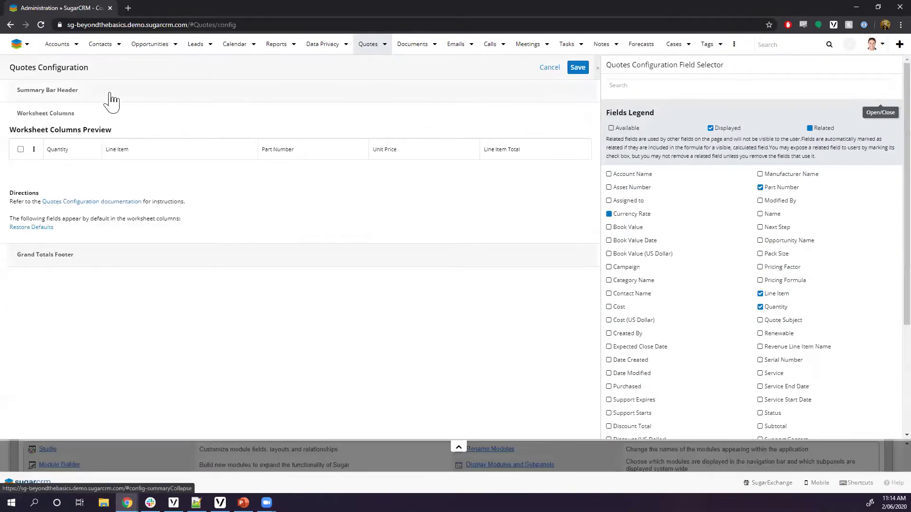
pyautogui.click(110, 95)
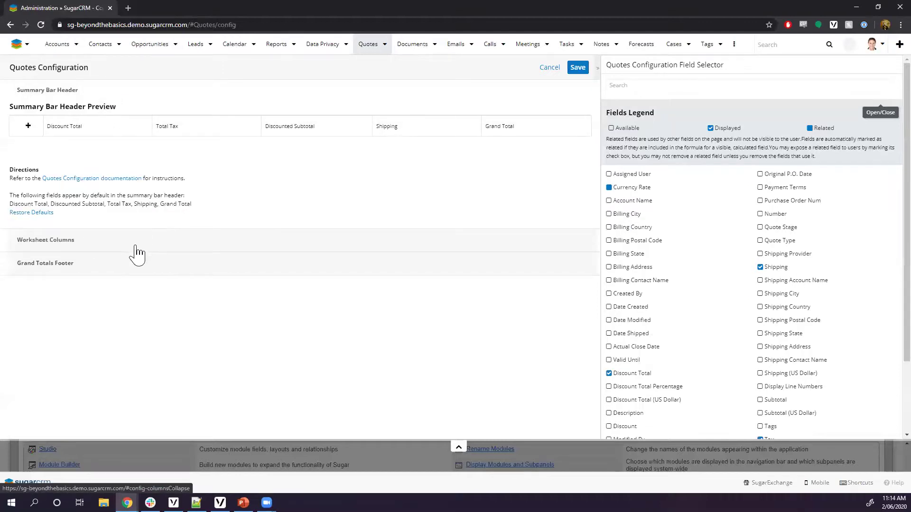
pyautogui.click(136, 247)
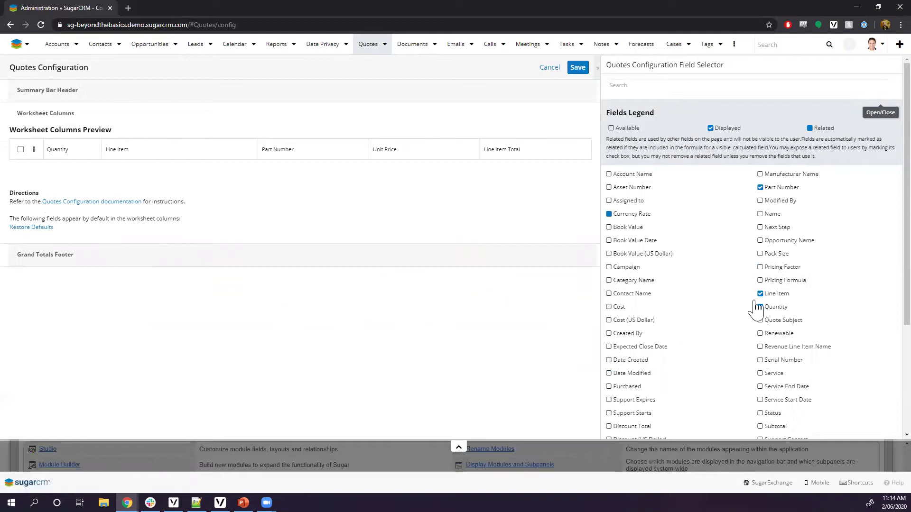
pyautogui.click(121, 260)
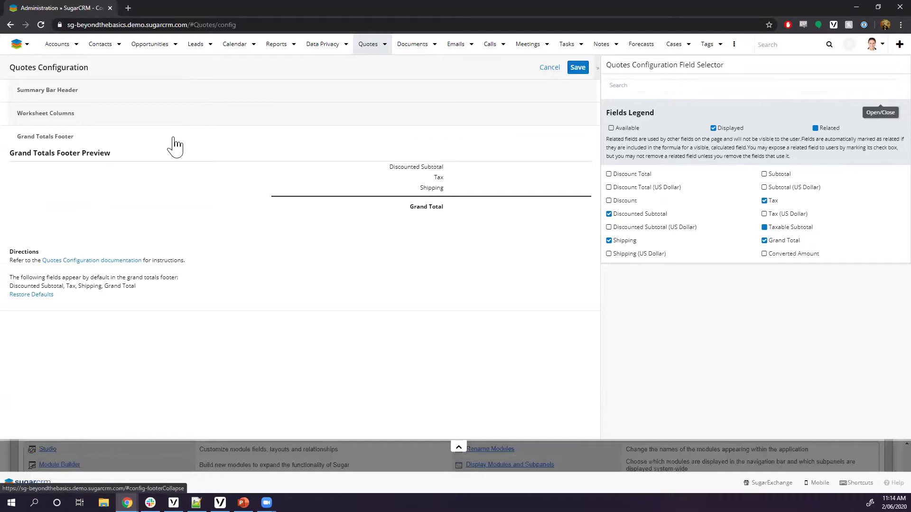
pyautogui.click(178, 95)
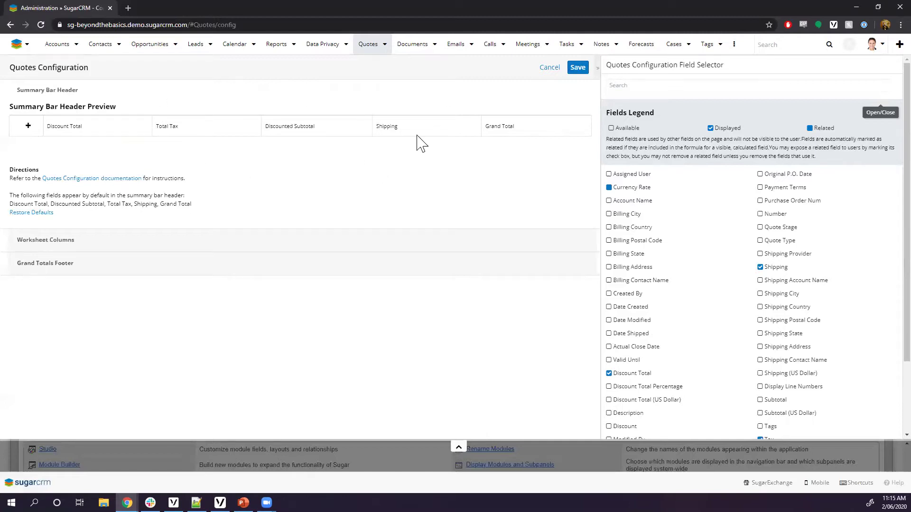
# Remove Discounted Subtotal and Discount Total from the summary bar and move Shipping to the front
pyautogui.moveTo(405, 126); pyautogui.dragTo(158, 133)
pyautogui.scroll(-2, 654, 365)
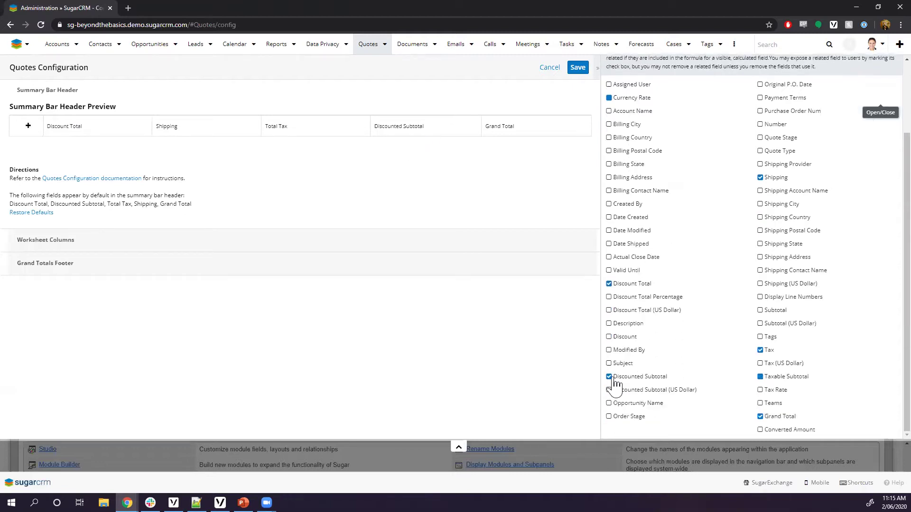
pyautogui.click(609, 377)
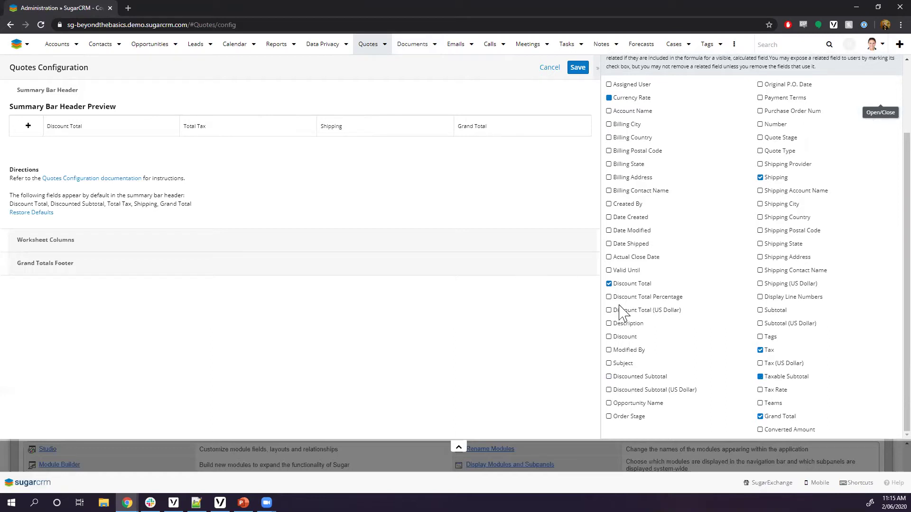
pyautogui.click(609, 284)
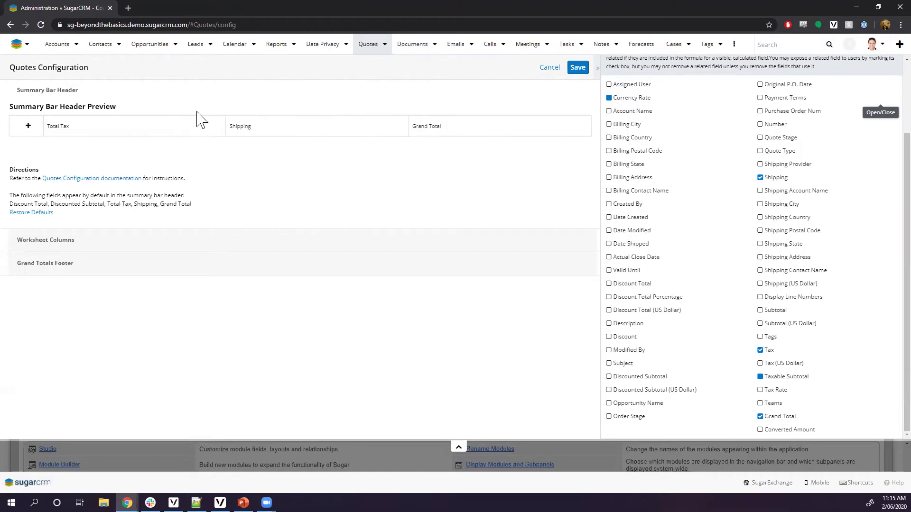
pyautogui.moveTo(273, 138); pyautogui.dragTo(57, 133)
# Add a Vendor Part Number worksheet column and place it right after Part Number
pyautogui.click(235, 247)
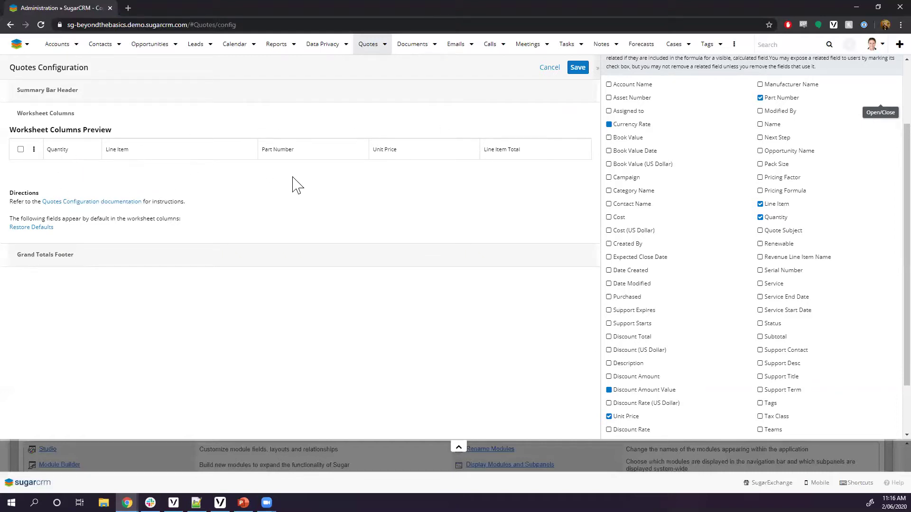
pyautogui.scroll(-3, 754, 295)
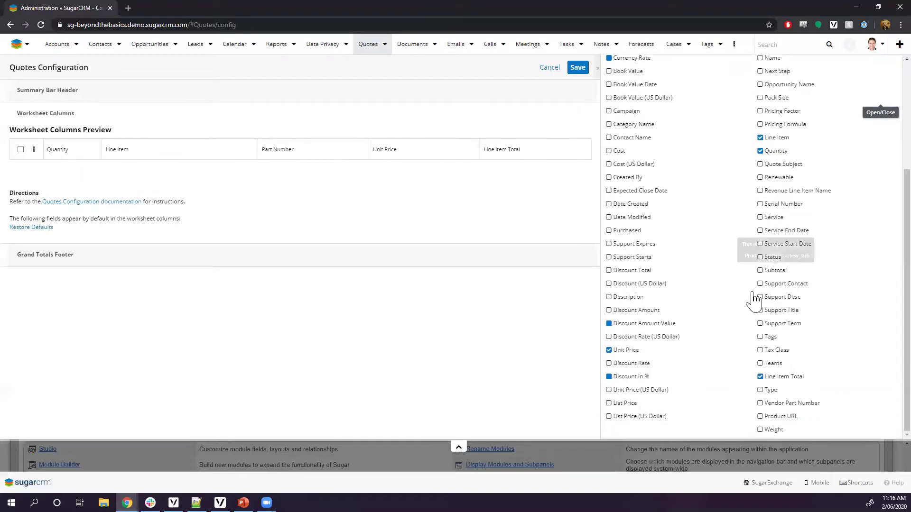
pyautogui.click(761, 403)
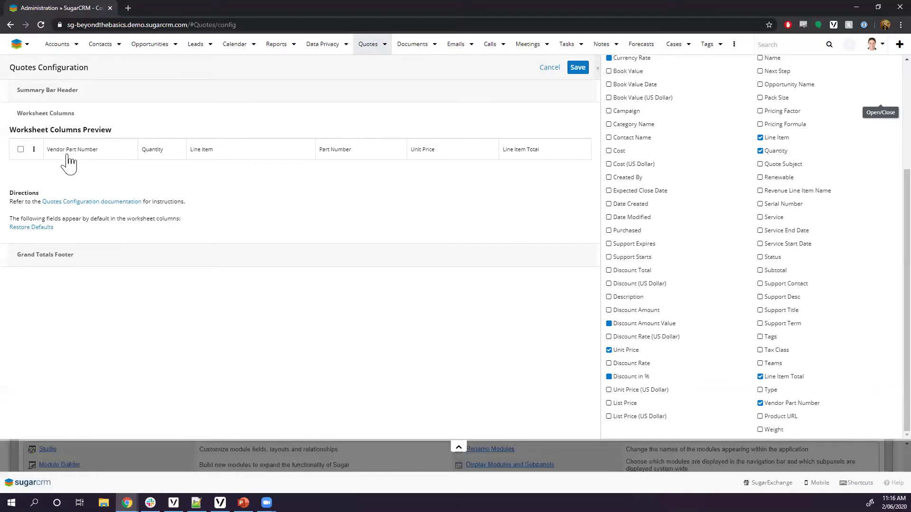
pyautogui.moveTo(61, 158); pyautogui.dragTo(380, 167)
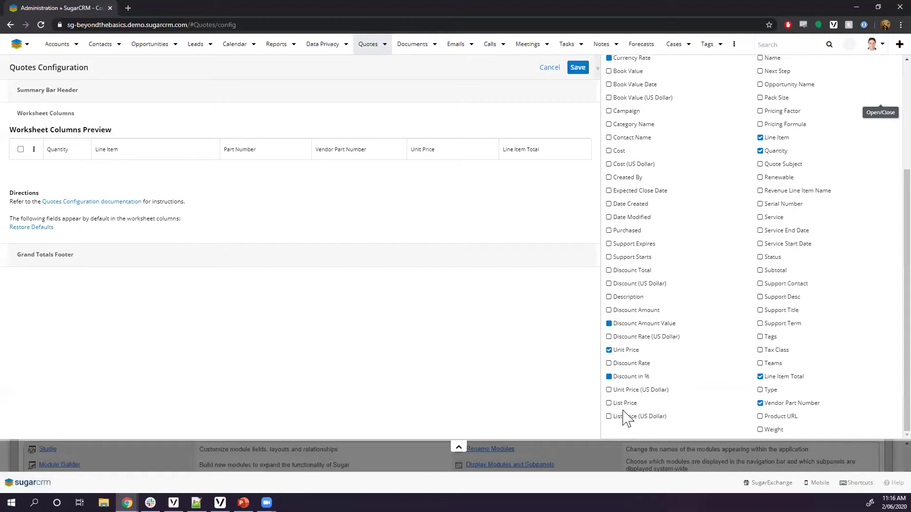
pyautogui.scroll(2, 724, 361)
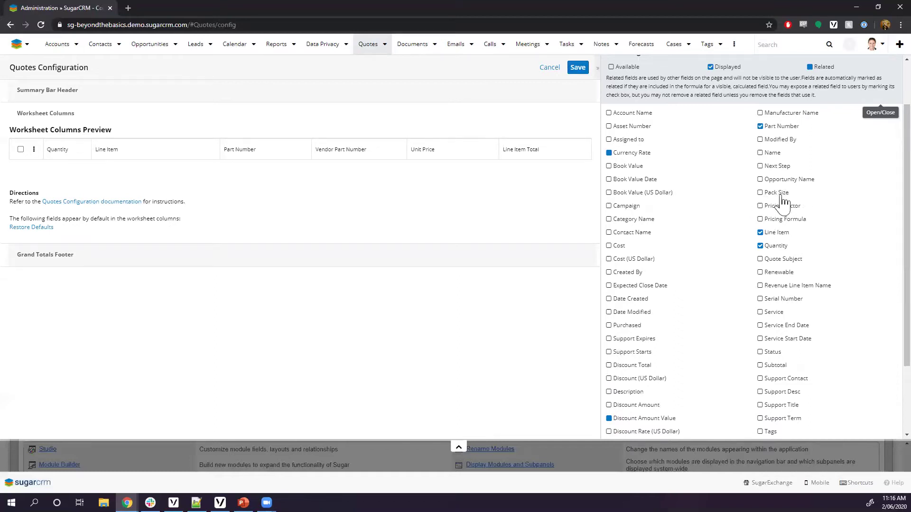
# Add a Pack Size worksheet column and position it right after Quantity
pyautogui.click(760, 193)
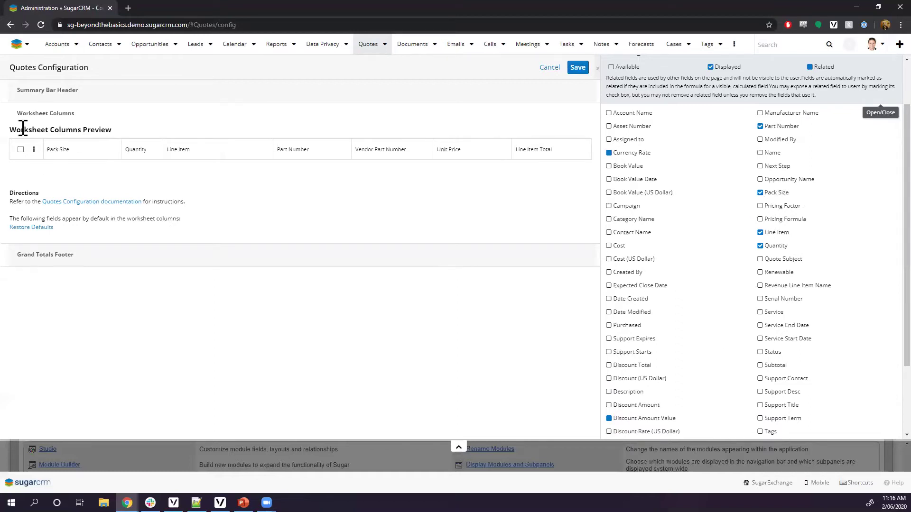
pyautogui.moveTo(62, 164); pyautogui.dragTo(145, 159)
pyautogui.scroll(-2, 636, 254)
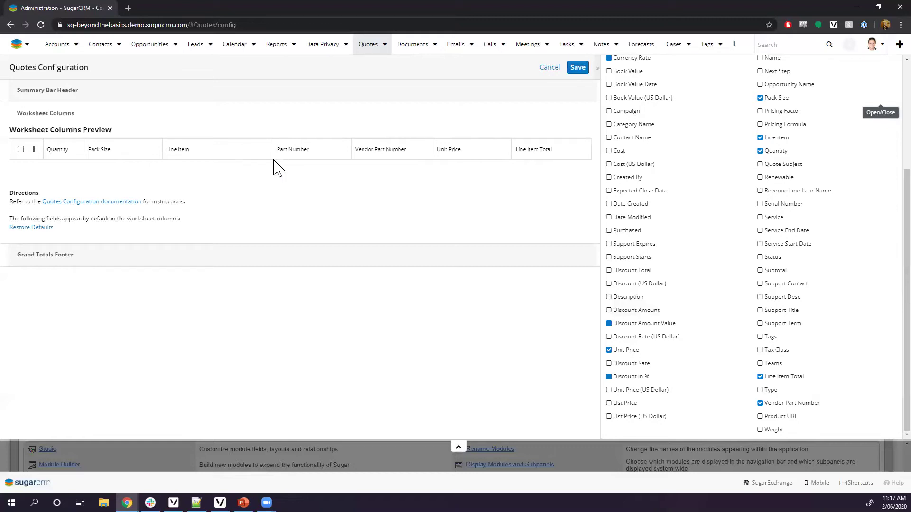
# Drop Discounted Subtotal from the Grand Totals Footer and save the Quotes Configuration
pyautogui.click(145, 254)
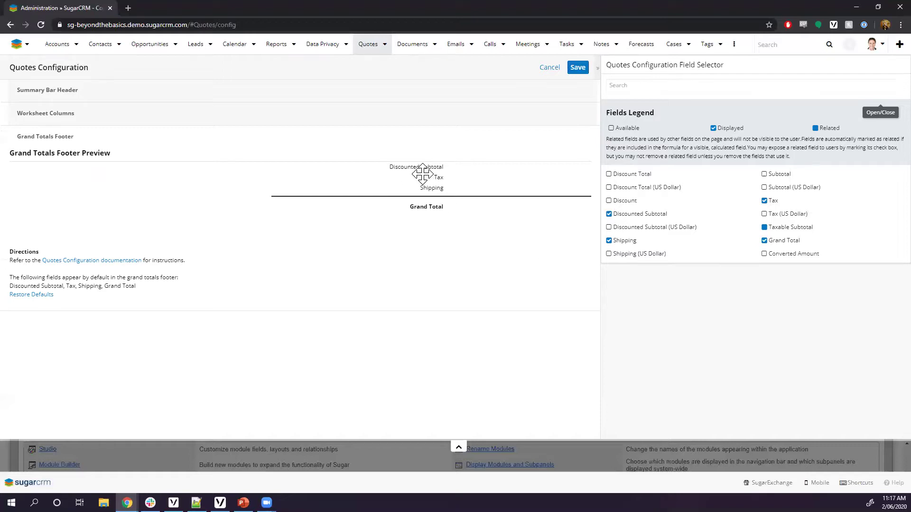
pyautogui.click(609, 214)
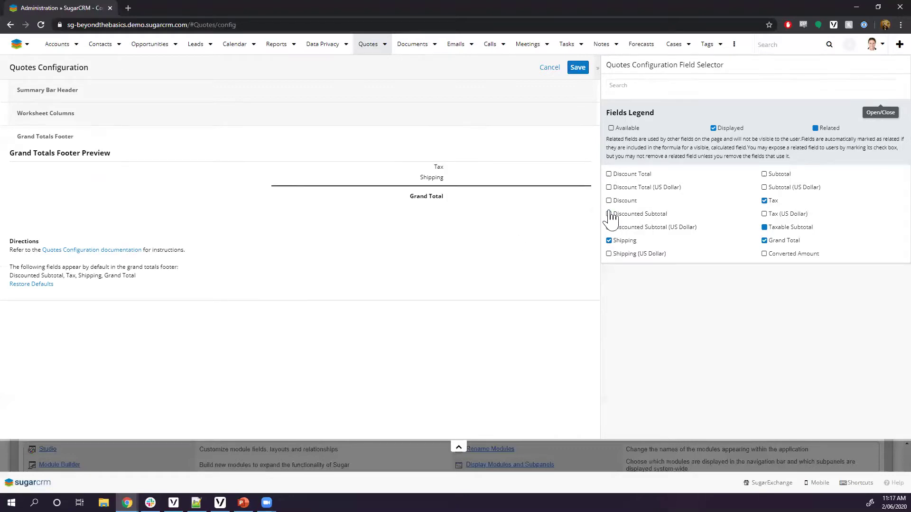
pyautogui.click(583, 70)
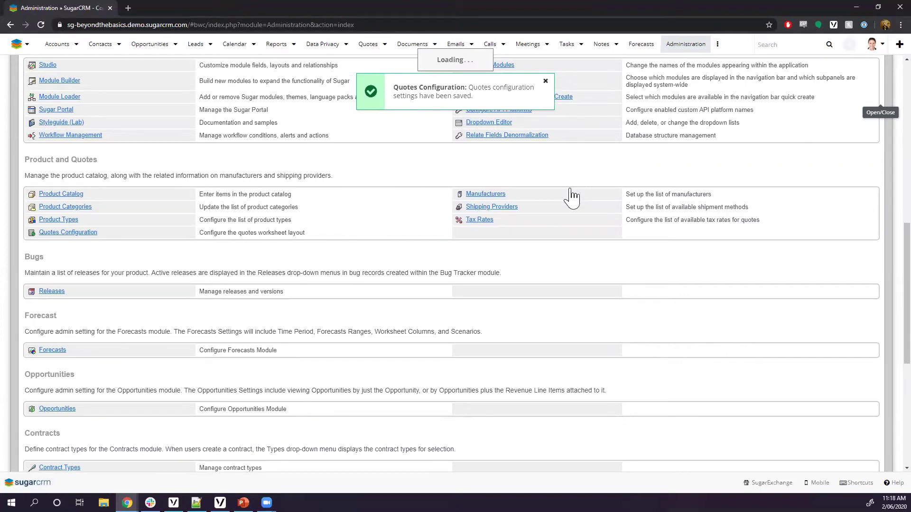
# Dismiss the saved notice and start a new quote to check the updated layout
pyautogui.click(384, 44)
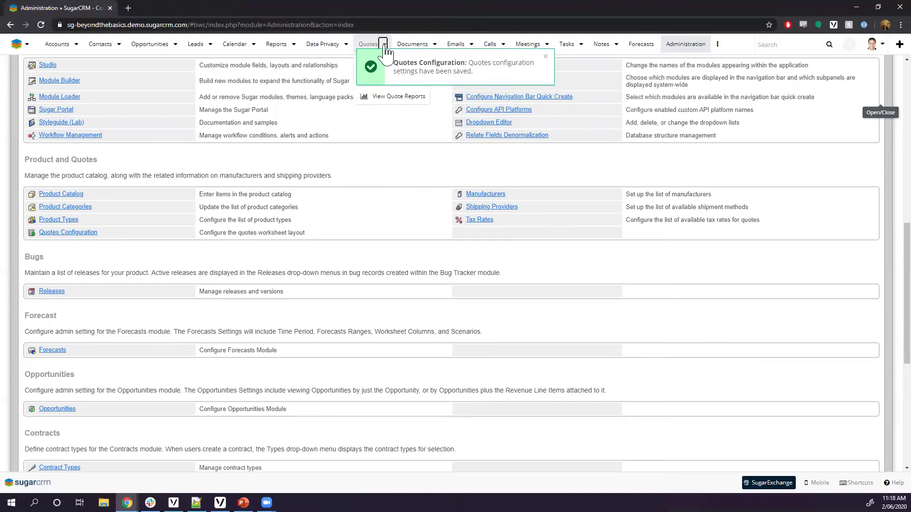
pyautogui.click(545, 57)
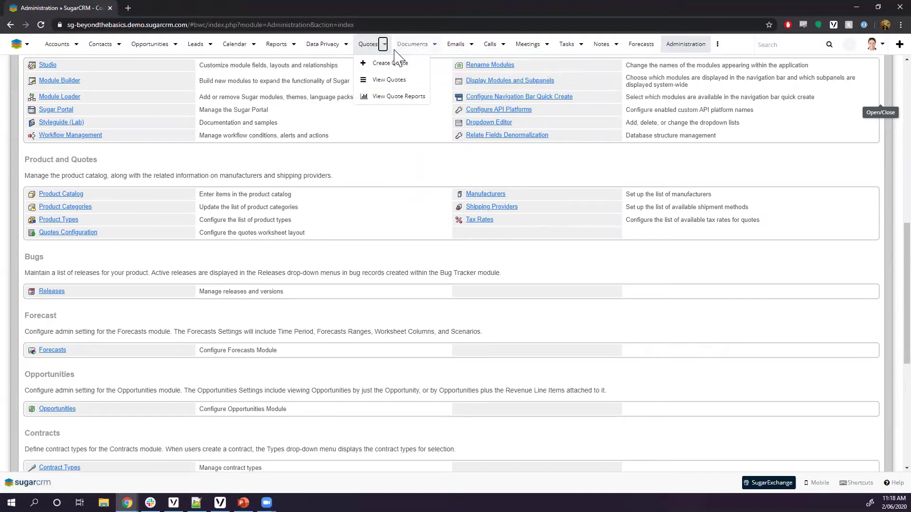
pyautogui.click(387, 63)
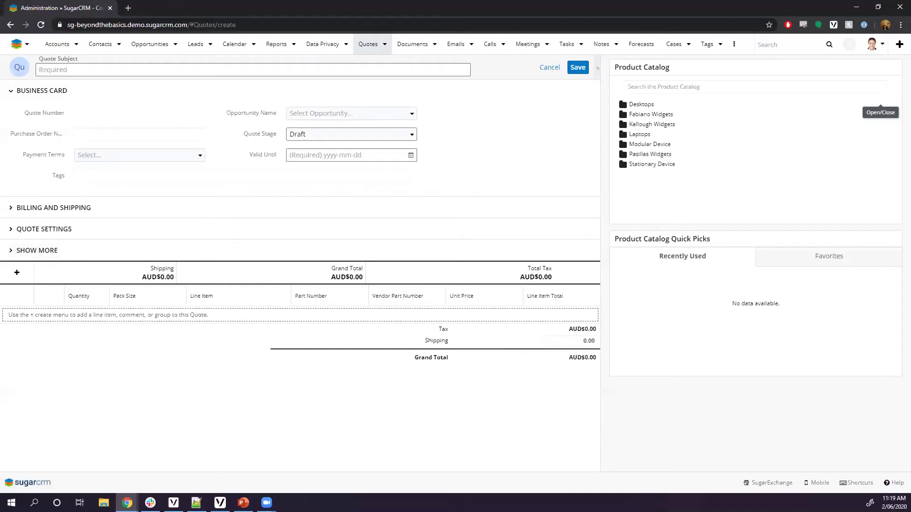
# Switch to PowerPoint and run the slide show to the Agenda slide
pyautogui.hotkey('alt', 'Tab')
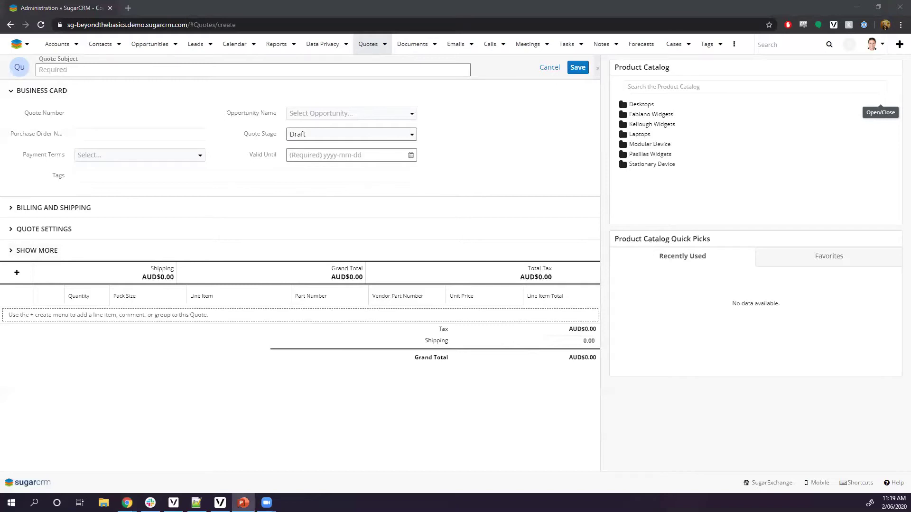
pyautogui.press('F5')
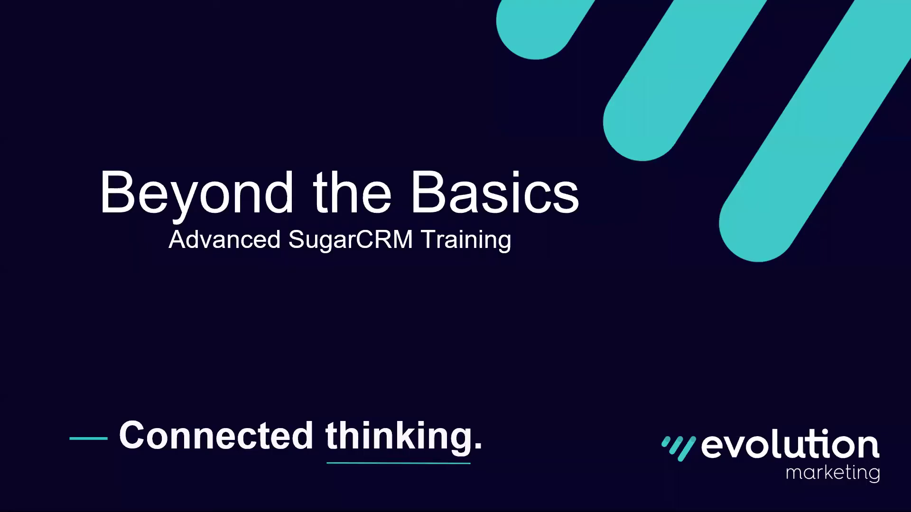
pyautogui.press('Right')
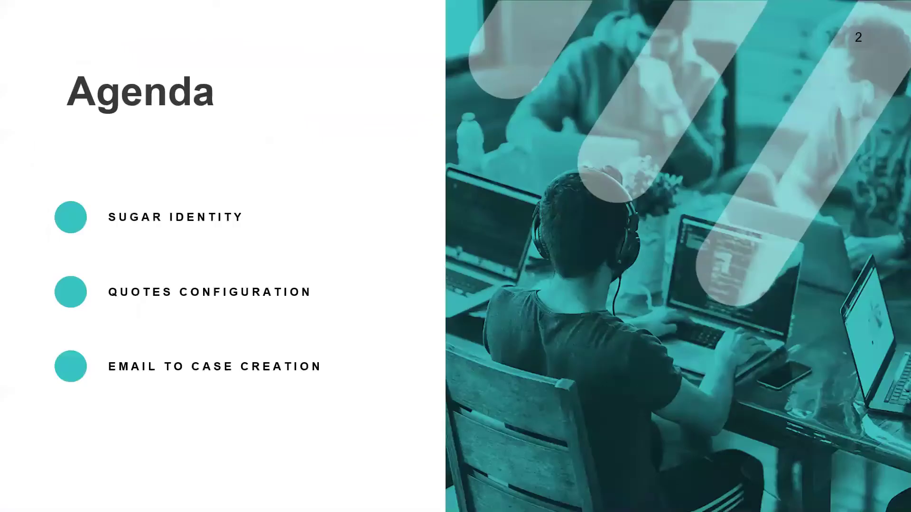
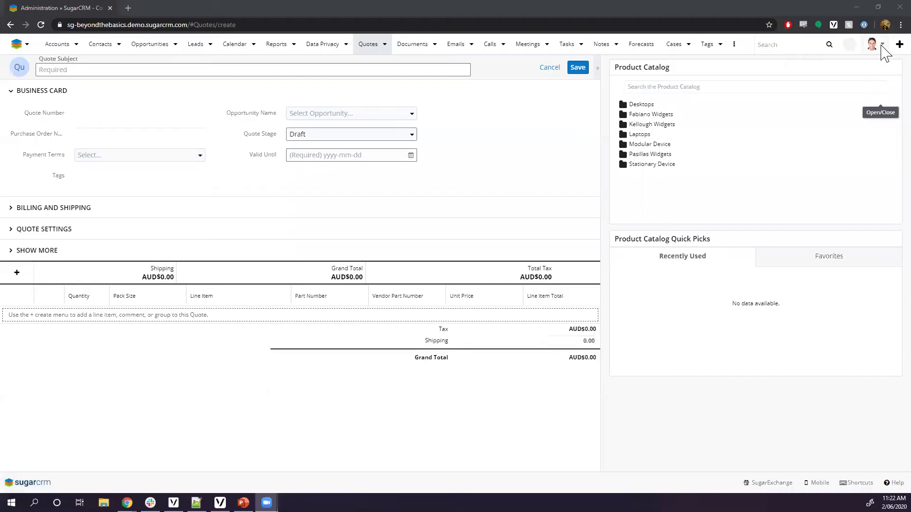
# Discard the unsaved new quote and open Administration, scrolling down to the Email settings
pyautogui.click(550, 67)
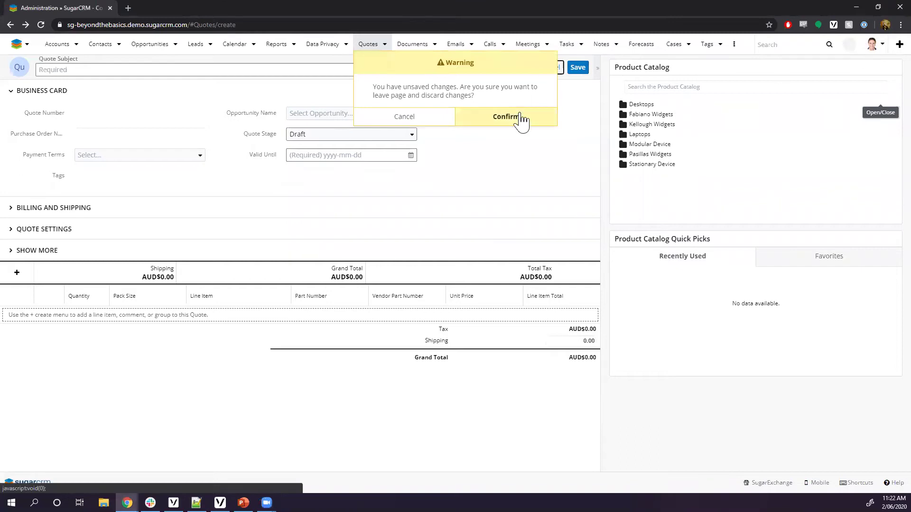
pyautogui.click(520, 117)
pyautogui.click(874, 45)
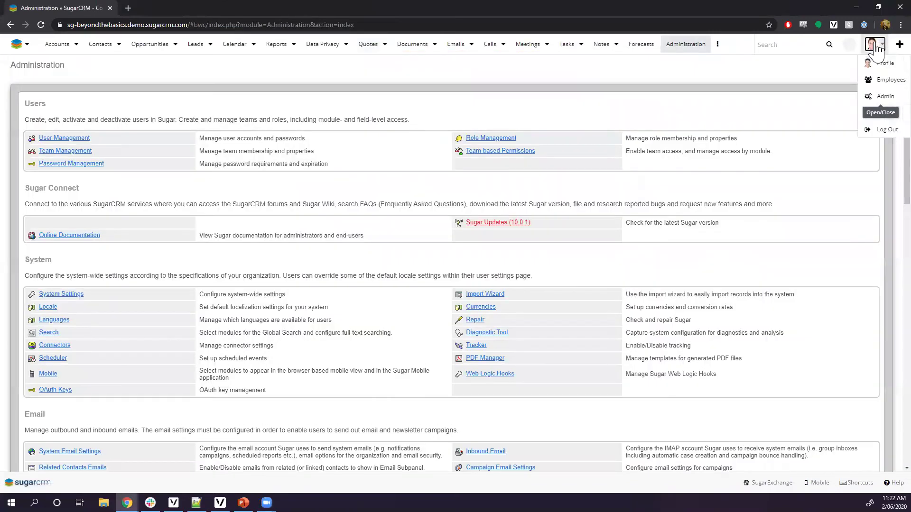
pyautogui.click(867, 98)
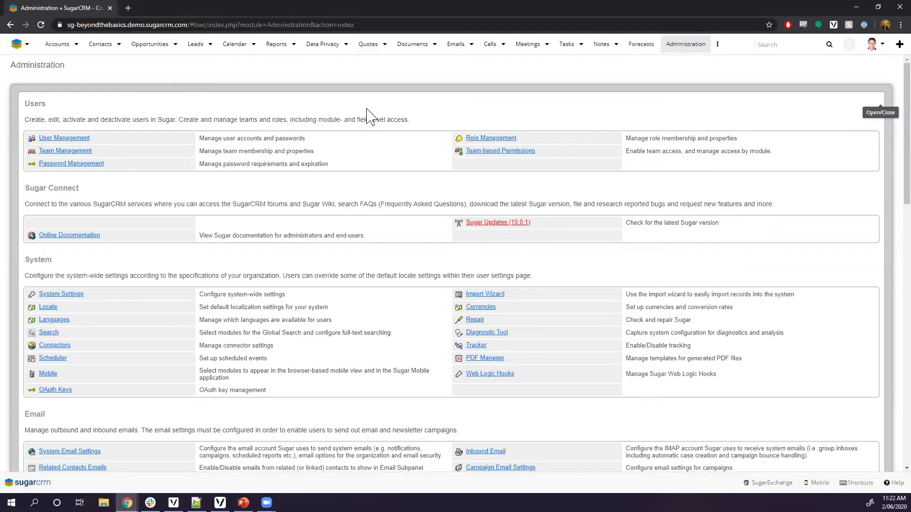
pyautogui.scroll(-1, 292, 271)
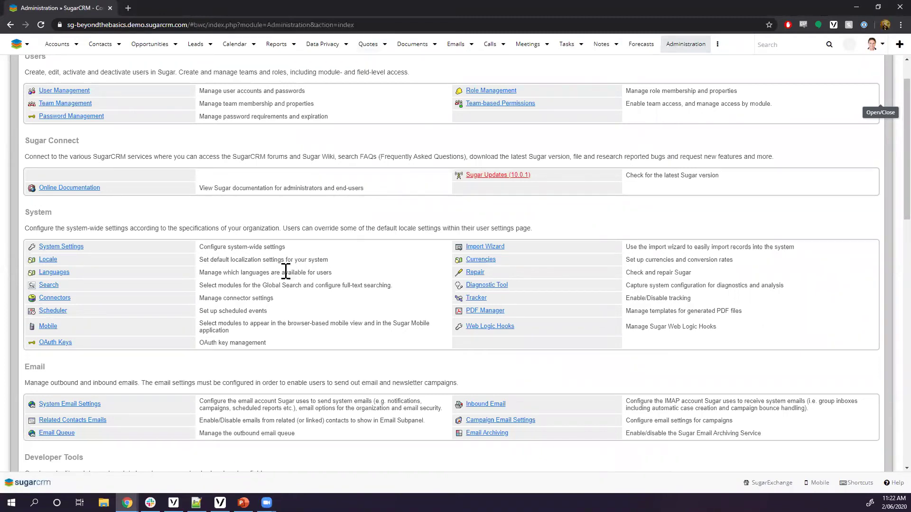
pyautogui.scroll(-1, 204, 228)
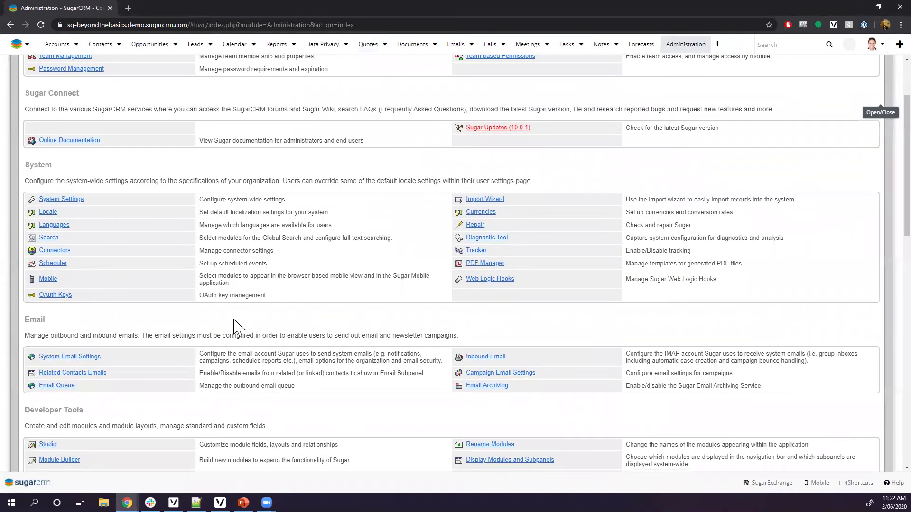
pyautogui.scroll(-2, 90, 271)
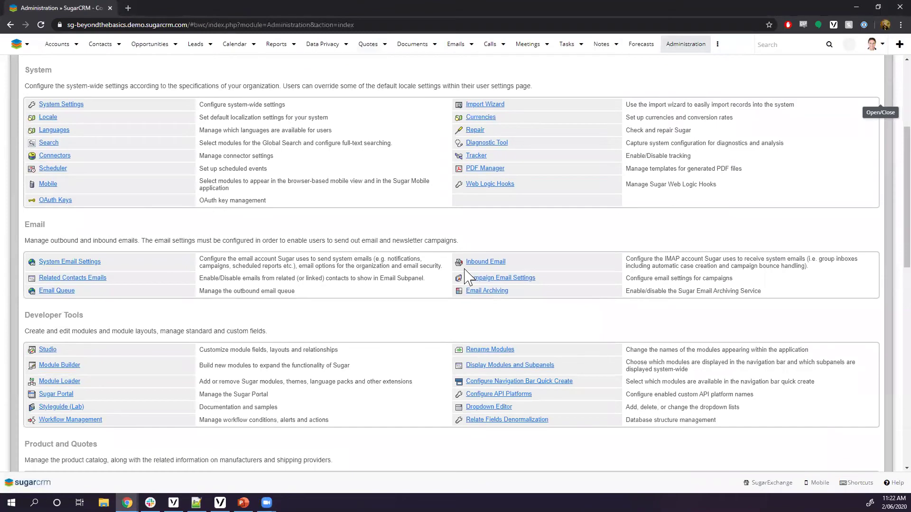
# From the Inbound Email list, start a new group mail account
pyautogui.click(492, 263)
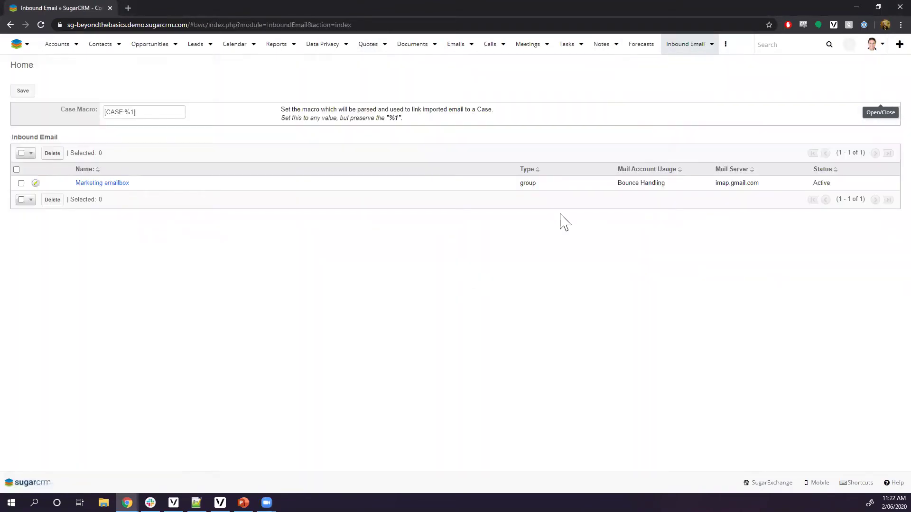
pyautogui.click(711, 46)
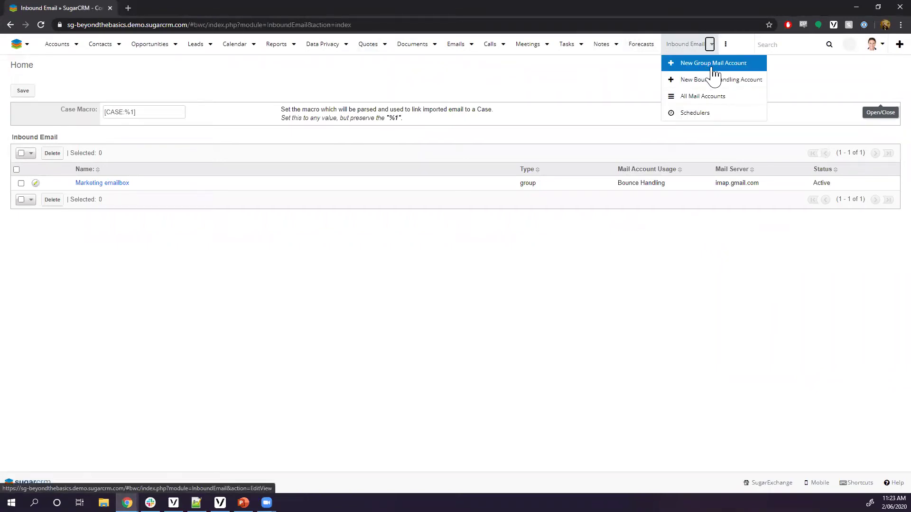
pyautogui.click(713, 70)
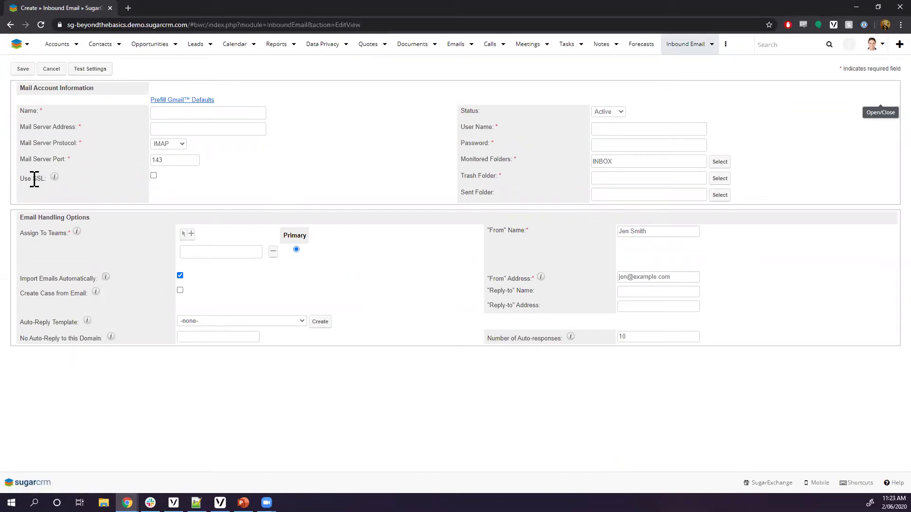
# Name the account 'My Support Address', set server outlook.office365.com, and enable SSL
pyautogui.click(179, 113)
pyautogui.write('My Support Address')
pyautogui.click(209, 127)
pyautogui.write('outlook ')
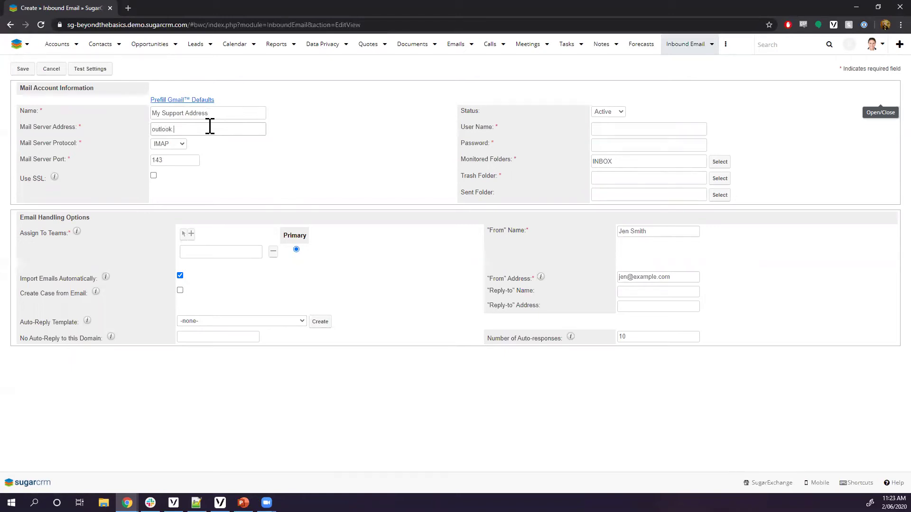
pyautogui.write('office365.com')
pyautogui.click(153, 177)
# Enter the support mailbox address as User Name, leaving the Password empty
pyautogui.click(607, 129)
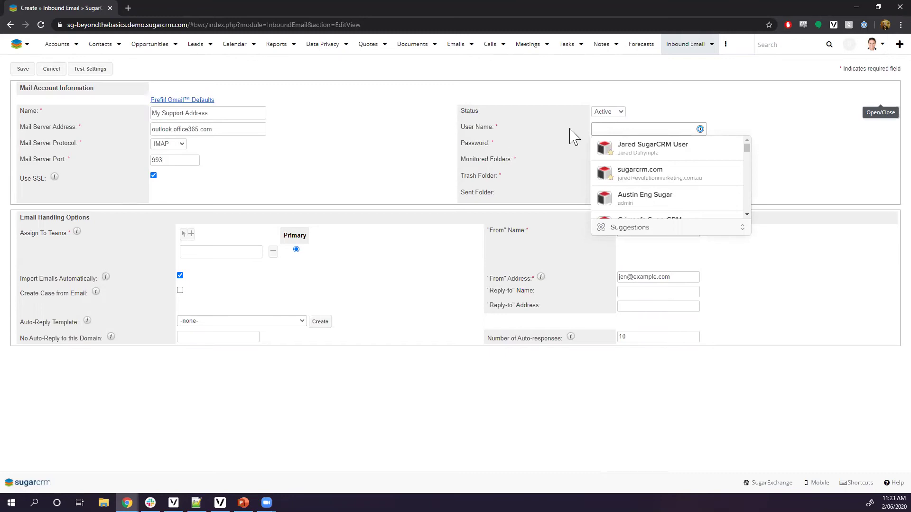
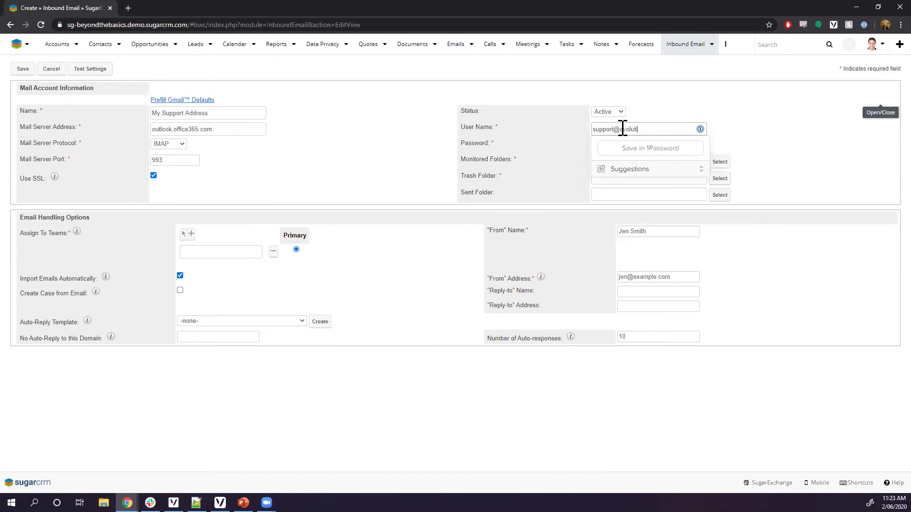
pyautogui.click(601, 148)
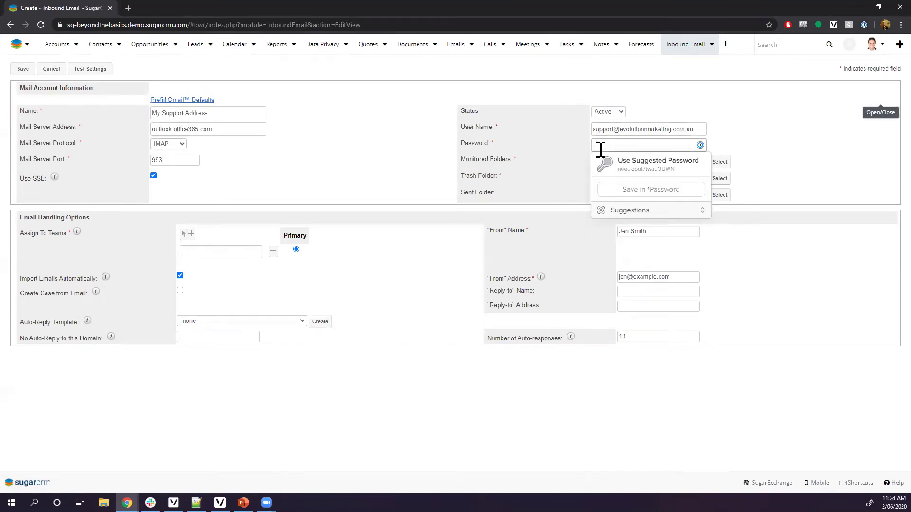
pyautogui.click(413, 163)
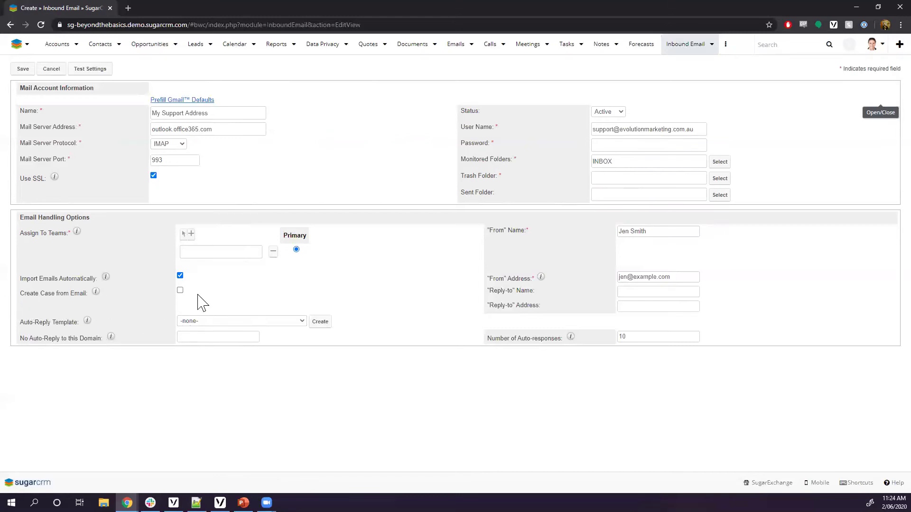
# Enable Create Case from Email and keep the new-case auto-reply template at -none-
pyautogui.click(180, 290)
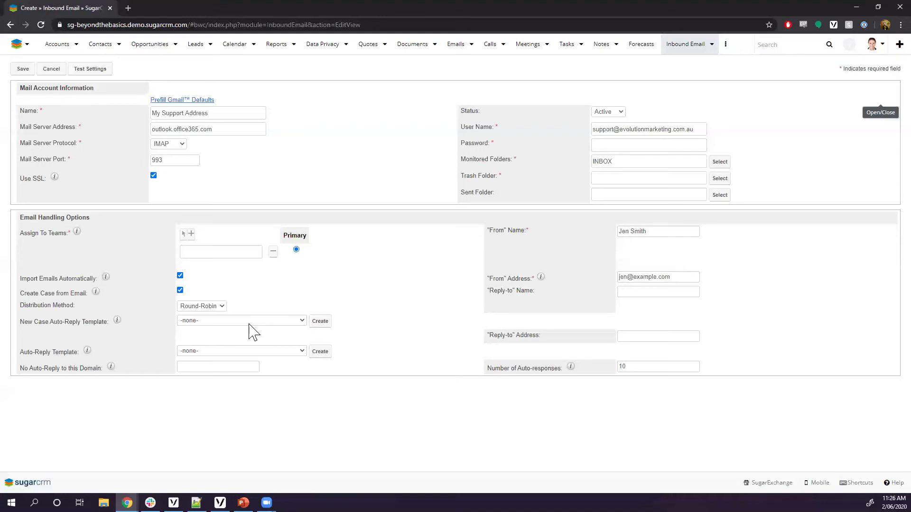
pyautogui.click(303, 321)
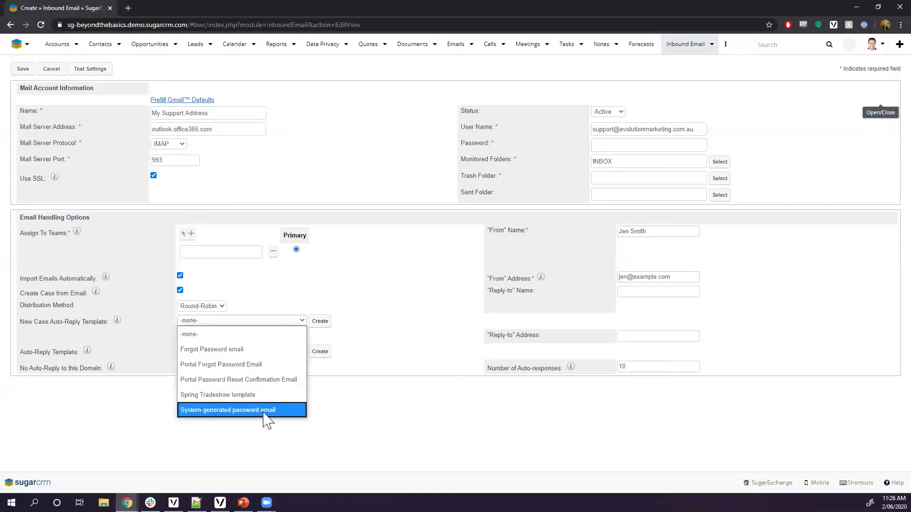
pyautogui.click(330, 317)
pyautogui.click(323, 322)
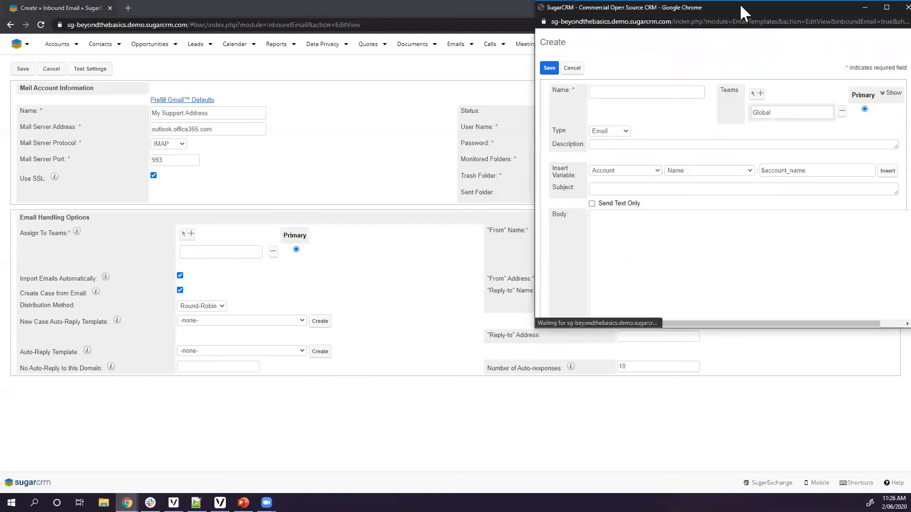
pyautogui.moveTo(726, 8); pyautogui.dragTo(404, 74)
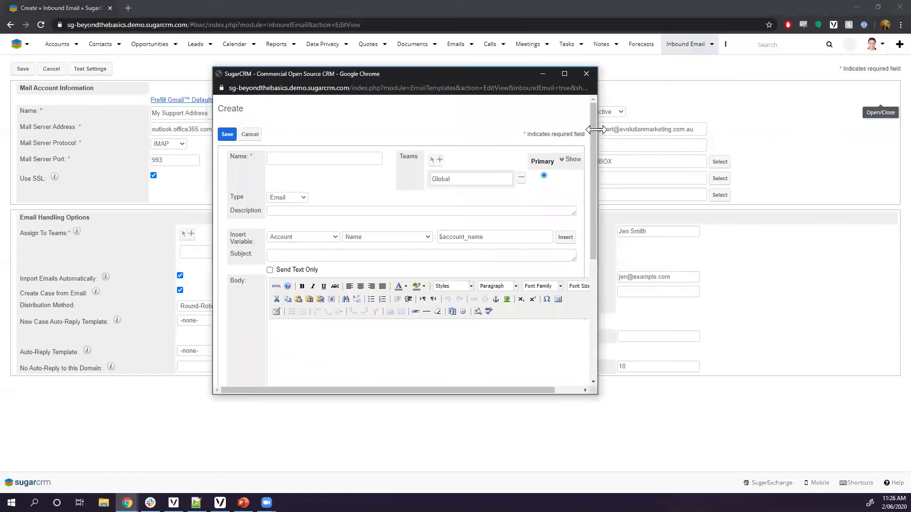
pyautogui.scroll(-1, 593, 207)
pyautogui.scroll(-5, 593, 207)
pyautogui.scroll(6, 590, 167)
pyautogui.click(587, 74)
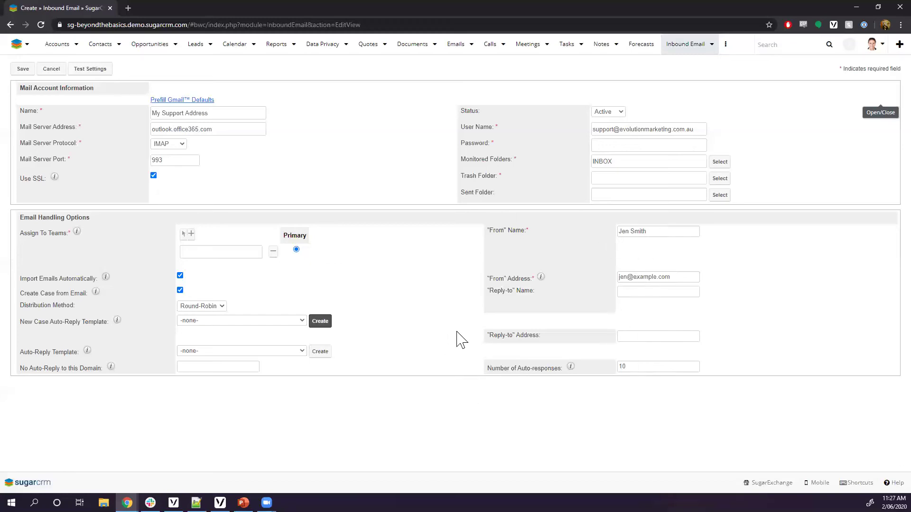
# Set the From Name to 'Support Team' and begin replacing the From Address with 'no-reply@'
pyautogui.moveTo(664, 231); pyautogui.dragTo(584, 231)
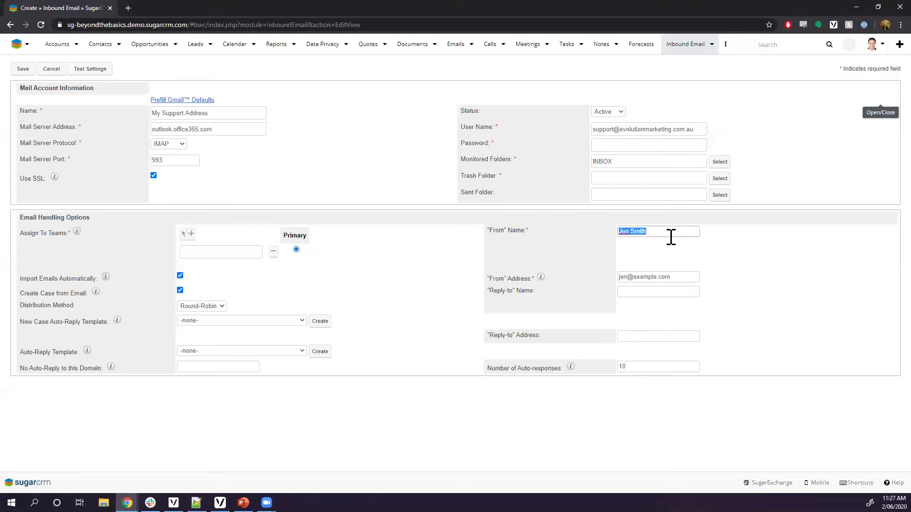
pyautogui.write('Support Team')
pyautogui.click(671, 278)
pyautogui.hotkey('ctrl', 'a')
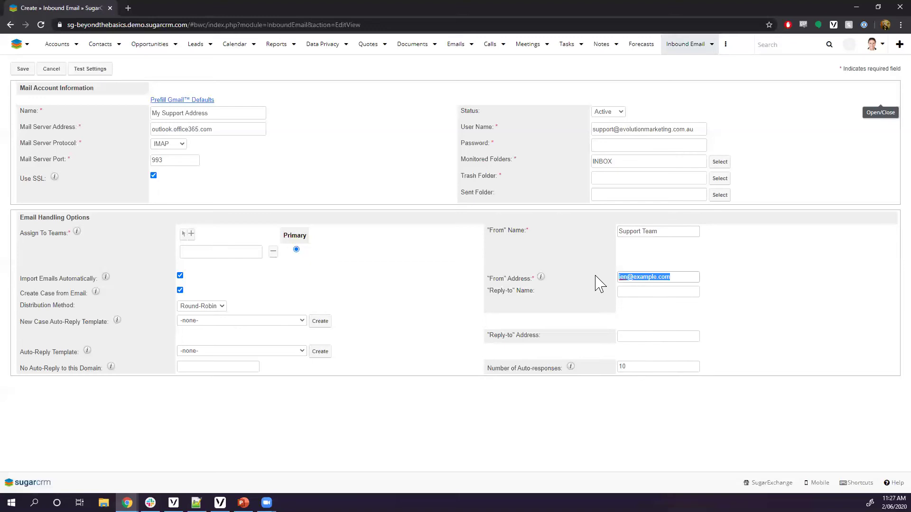
pyautogui.write('no-reply@')
# Show the Distribution Method choices, Round-Robin and Least-Busy, keeping Round-Robin selected
pyautogui.click(222, 307)
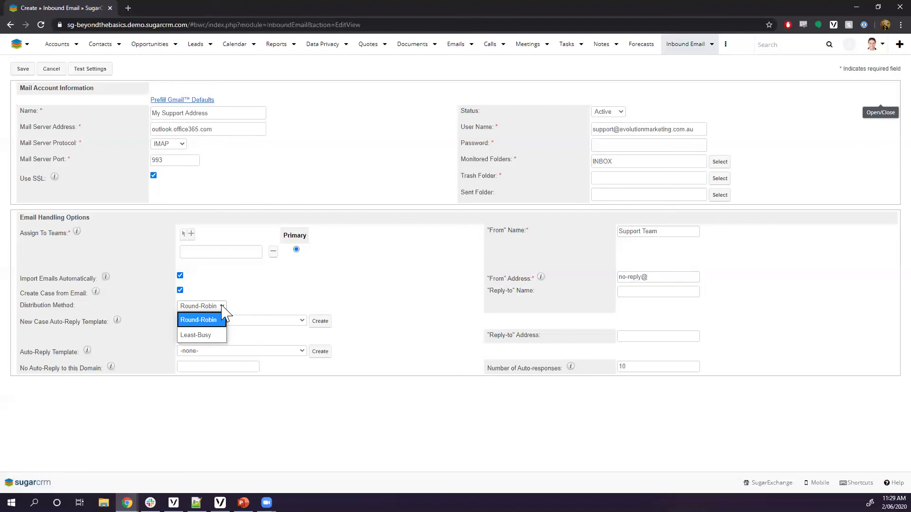
pyautogui.click(291, 309)
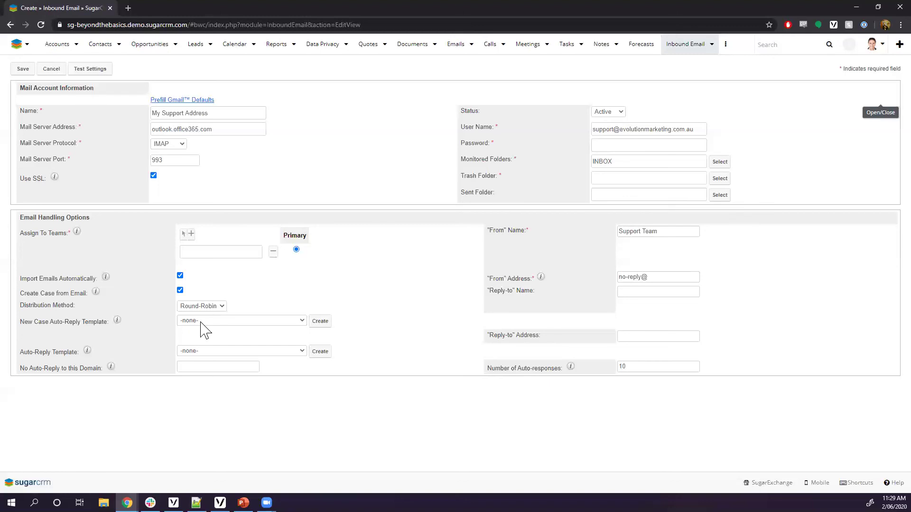
pyautogui.click(220, 308)
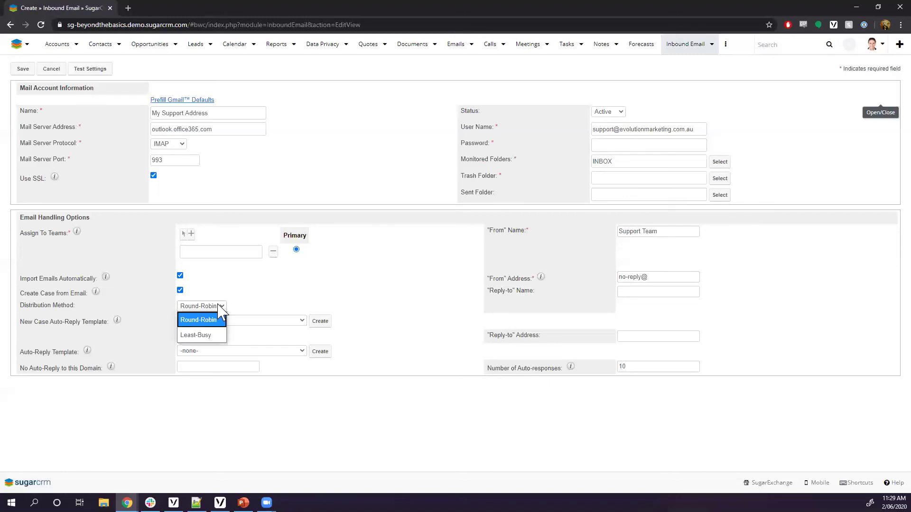